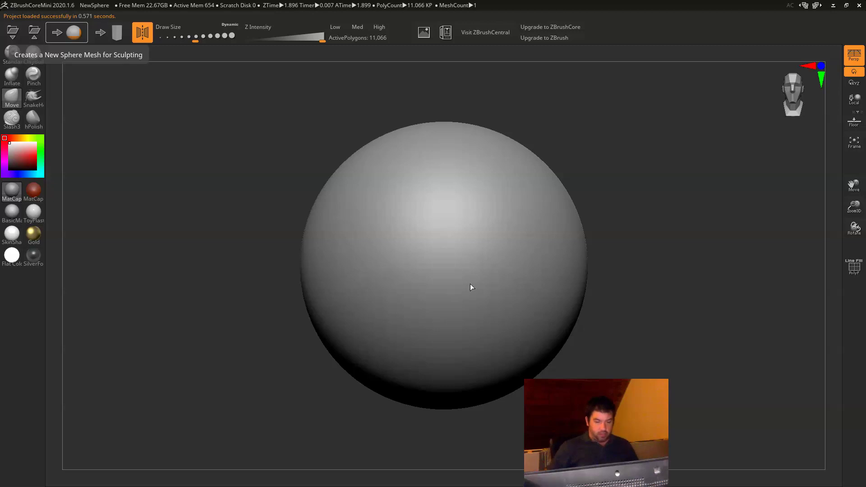
mouse_move(470, 283)
left_mouse_down()
mouse_move(472, 357)
mouse_move(517, 442)
left_mouse_up()
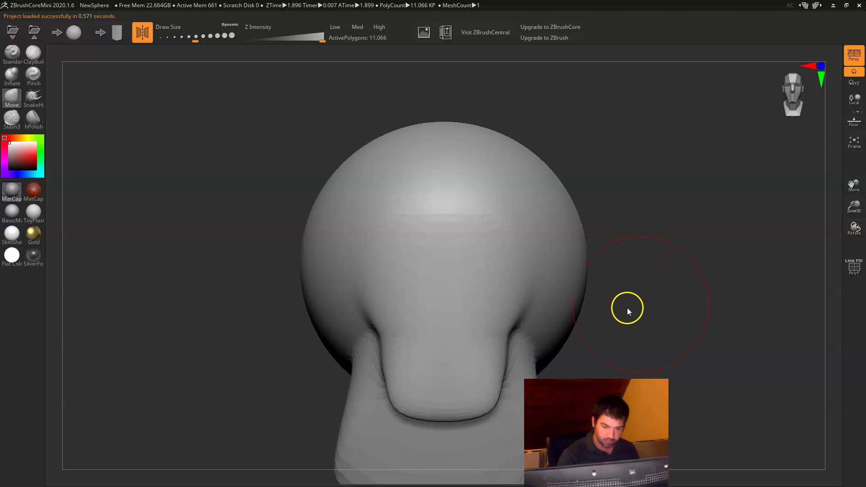
key("ctrl+z")
key("ctrl+z")
key("ctrl+z")
Step: Set up a smaller side view of the sphere with perspective distortion turned off
left_click_drag(651, 276, 623, 276, "alt")
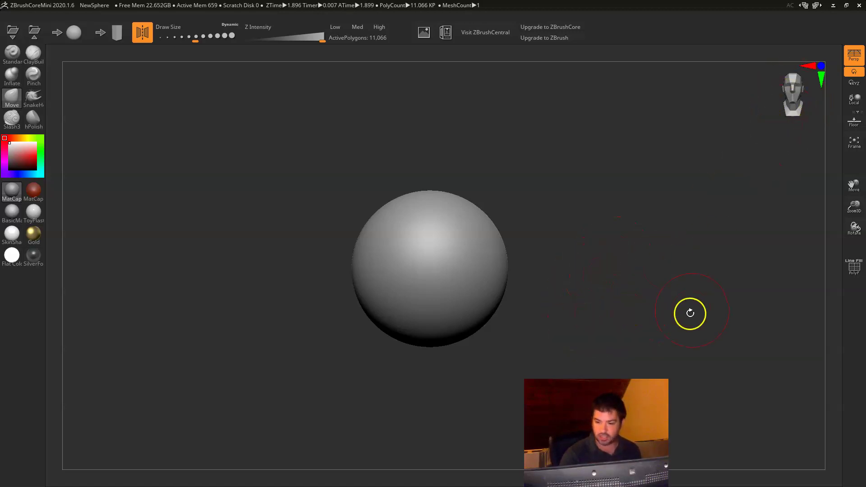
left_click_drag(675, 275, 644, 278)
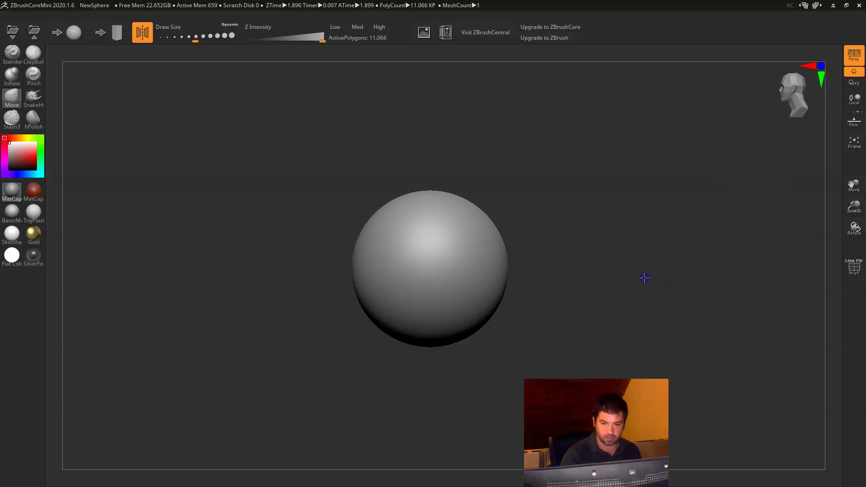
left_click_drag(596, 294, 568, 290, "alt")
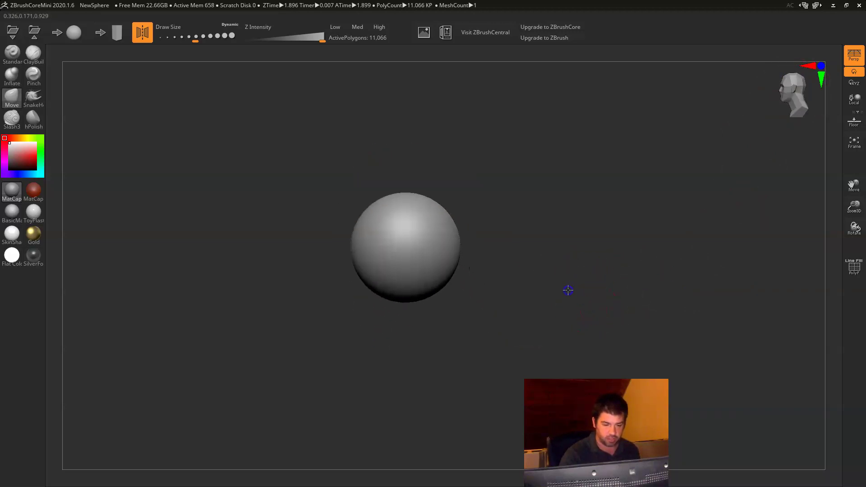
left_click(853, 54)
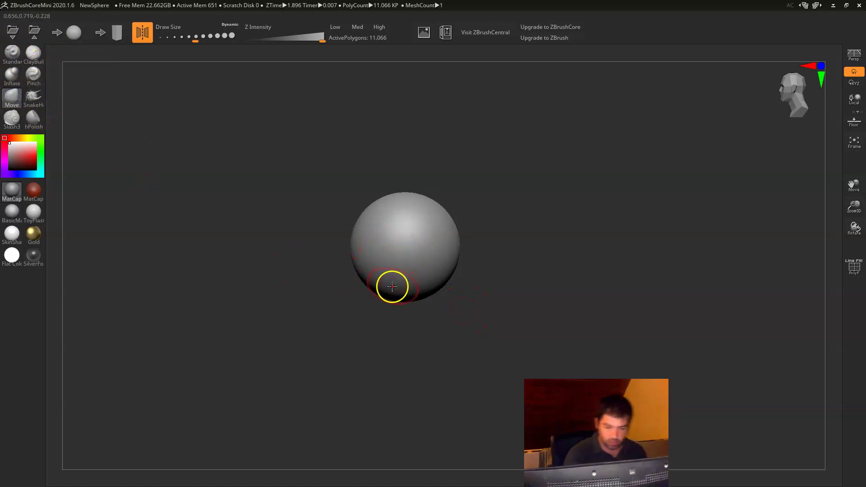
Step: Enlarge the Move brush and pull the sphere into a head profile with the chin extending down and forward
key("s")
mouse_move(394, 292)
left_mouse_down()
mouse_move(421, 294)
mouse_move(381, 290)
mouse_move(379, 308)
mouse_move(398, 309)
mouse_move(367, 296)
mouse_move(388, 320)
left_mouse_up()
left_click_drag(442, 276, 446, 280)
left_click_drag(453, 246, 456, 246)
left_click_drag(435, 217, 440, 210)
left_click_drag(384, 208, 371, 207)
left_click_drag(363, 253, 358, 253)
left_click_drag(367, 288, 371, 315)
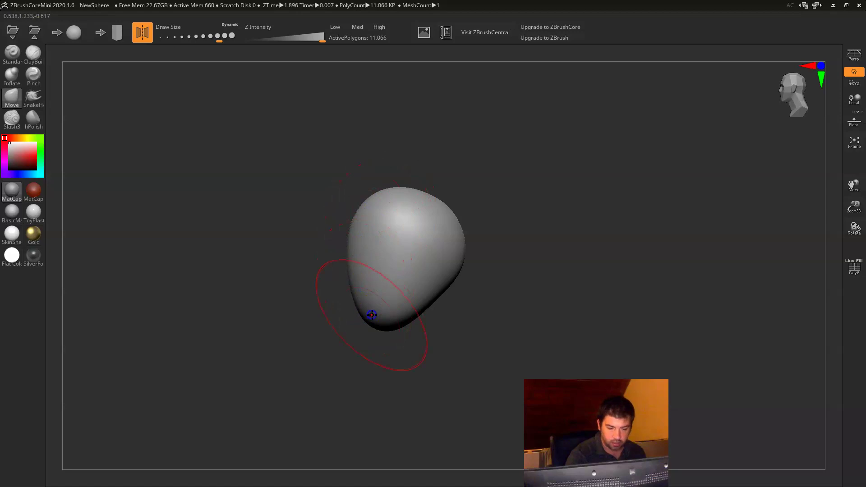
Step: Push the back and crown of the skull outward with the Move brush to square off the profile
left_click_drag(446, 281, 451, 291)
left_click_drag(441, 207, 462, 224)
left_click_drag(463, 246, 462, 251)
left_click_drag(453, 207, 451, 208)
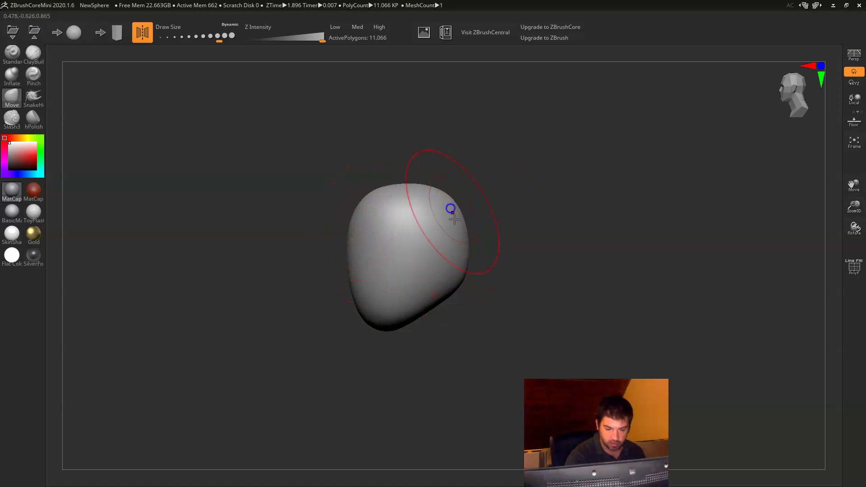
Step: Shrink the Move brush and narrow the jaw and chin in front view
mouse_move(379, 371)
left_mouse_down("shift")
mouse_move(430, 328)
mouse_move(447, 349)
mouse_move(484, 364)
mouse_move(517, 348)
left_mouse_up("shift")
left_click(471, 354)
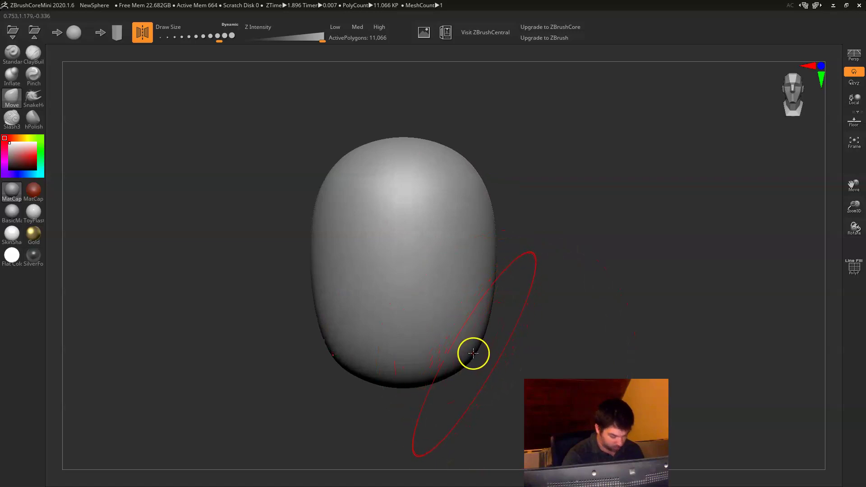
key("s")
mouse_move(473, 356)
left_mouse_down()
mouse_move(457, 356)
mouse_move(472, 353)
left_mouse_up()
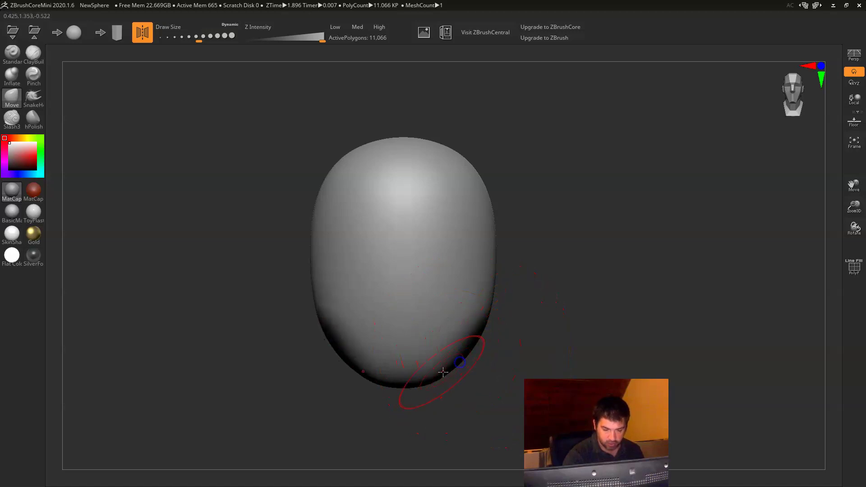
mouse_move(483, 321)
left_mouse_down()
mouse_move(484, 306)
mouse_move(468, 346)
mouse_move(479, 323)
left_mouse_up()
mouse_move(508, 352)
left_mouse_down()
mouse_move(481, 361)
mouse_move(445, 275)
mouse_move(469, 271)
left_mouse_up()
left_click_drag(472, 362, 437, 374)
Step: Smooth the head's surface and flatten its sides with the hPolish brush
mouse_move(426, 260)
left_mouse_down("shift")
mouse_move(383, 232)
mouse_move(359, 267)
mouse_move(451, 222)
left_mouse_up("shift")
mouse_move(560, 234)
left_mouse_down()
mouse_move(605, 226)
mouse_move(583, 233)
left_mouse_up()
left_click_drag(478, 232, 437, 210, "shift")
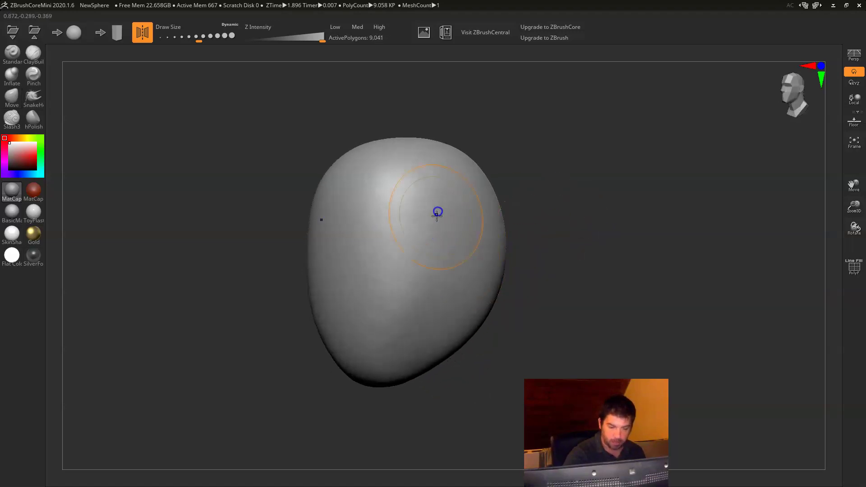
left_click(33, 120)
mouse_move(542, 242)
left_mouse_down()
mouse_move(538, 276)
mouse_move(409, 252)
left_mouse_up()
mouse_move(410, 168)
left_mouse_down()
mouse_move(392, 230)
mouse_move(443, 276)
mouse_move(474, 212)
left_mouse_up()
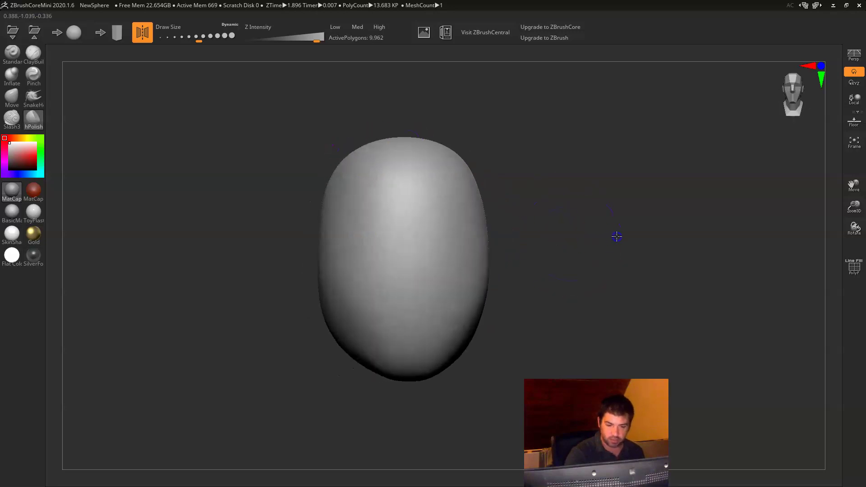
mouse_move(616, 236)
left_mouse_down()
mouse_move(594, 242)
mouse_move(547, 284)
mouse_move(536, 280)
mouse_move(516, 303)
mouse_move(524, 302)
mouse_move(495, 318)
mouse_move(522, 313)
left_mouse_up()
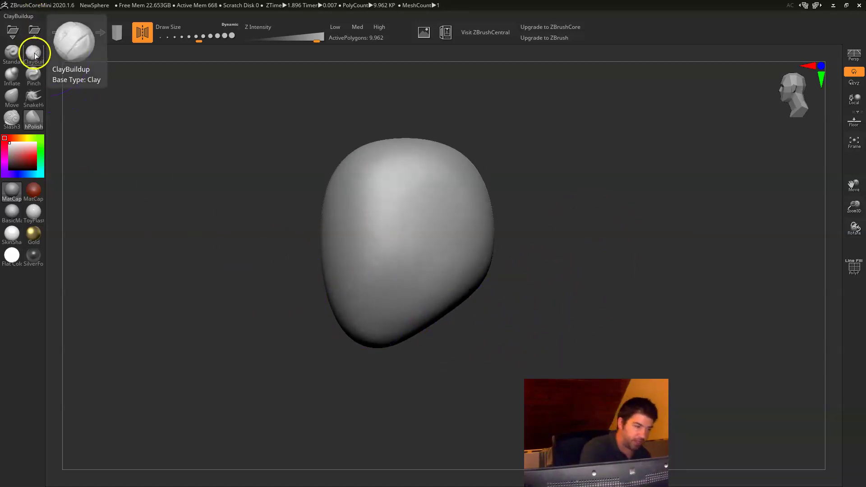
Step: Switch to the ClayBuildup brush with a smaller draw size and lower Z intensity, trying and undoing one test stroke
left_click(14, 52)
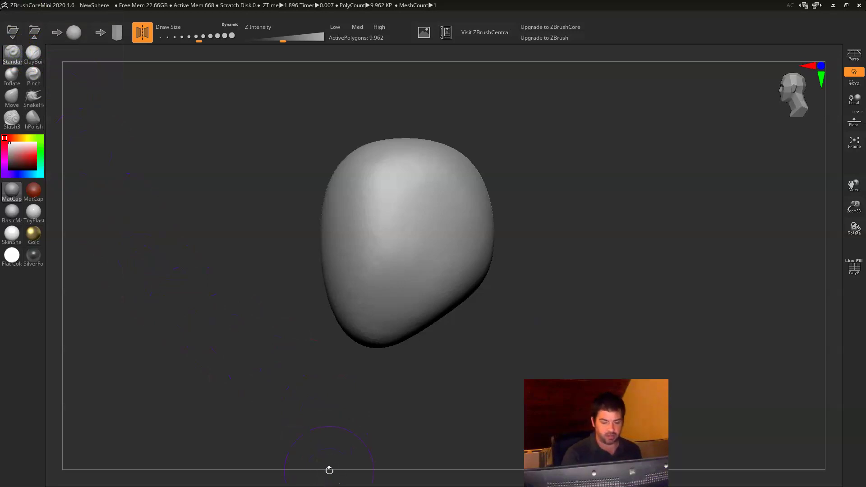
left_click(32, 56)
mouse_move(498, 310)
left_mouse_down()
mouse_move(524, 319)
mouse_move(497, 318)
mouse_move(526, 310)
left_mouse_up()
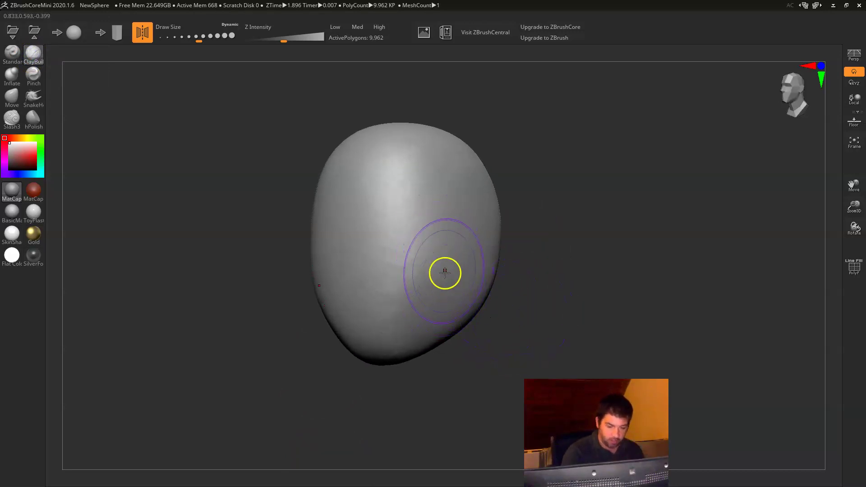
key("s")
left_click_drag(446, 280, 427, 278)
key("u")
left_click_drag(437, 221, 427, 273)
key("ctrl+z")
Step: Build up the jawline with clay strokes from below the ear area to the chin, smoothing where needed
left_click_drag(523, 274, 564, 300)
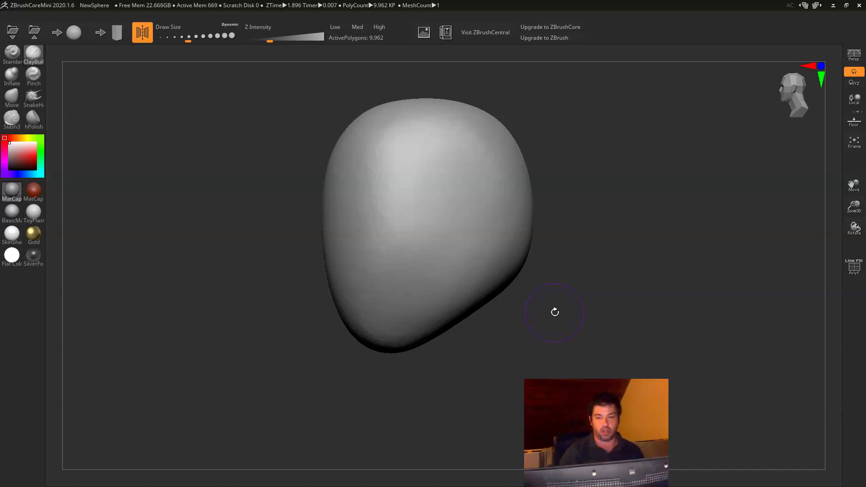
left_click_drag(555, 312, 599, 278)
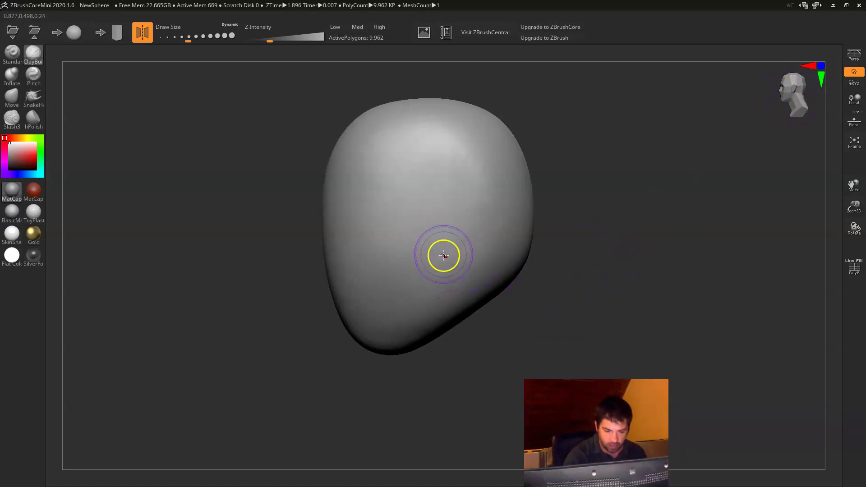
mouse_move(439, 244)
left_mouse_down()
mouse_move(440, 304)
mouse_move(363, 351)
left_mouse_up()
mouse_move(437, 273)
left_mouse_down()
mouse_move(433, 306)
mouse_move(345, 352)
left_mouse_up()
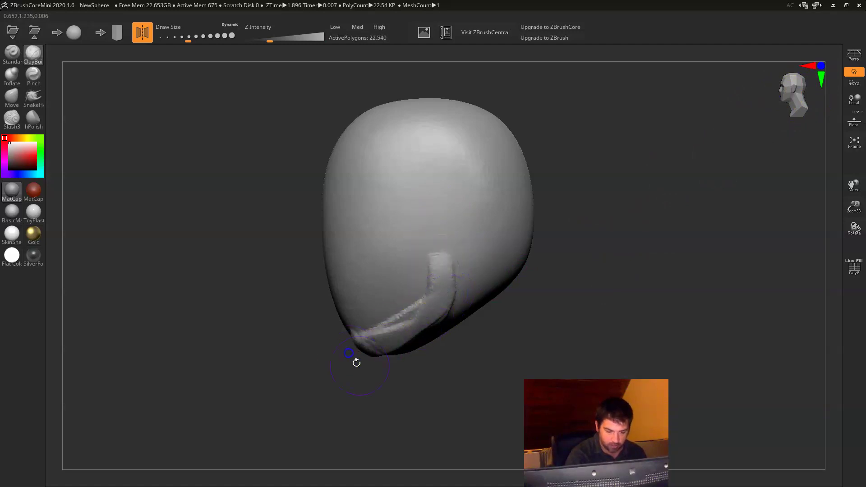
left_click_drag(369, 387, 373, 386)
left_click_drag(456, 286, 367, 354)
mouse_move(421, 377)
left_mouse_down()
mouse_move(459, 376)
mouse_move(378, 342)
mouse_move(407, 336)
left_mouse_up()
left_click_drag(482, 322, 471, 359, "shift")
Step: Build up the cheekbones and the mouth mound with roughly marked lips using ClayBuildup
mouse_move(493, 242)
left_mouse_down()
mouse_move(453, 269)
mouse_move(469, 261)
mouse_move(458, 275)
mouse_move(464, 283)
mouse_move(557, 261)
mouse_move(516, 244)
left_mouse_up()
mouse_move(502, 211)
left_mouse_down()
mouse_move(461, 246)
mouse_move(466, 256)
mouse_move(419, 259)
left_mouse_up()
mouse_move(427, 314)
left_mouse_down()
mouse_move(381, 290)
mouse_move(429, 319)
mouse_move(431, 293)
mouse_move(440, 307)
left_mouse_up()
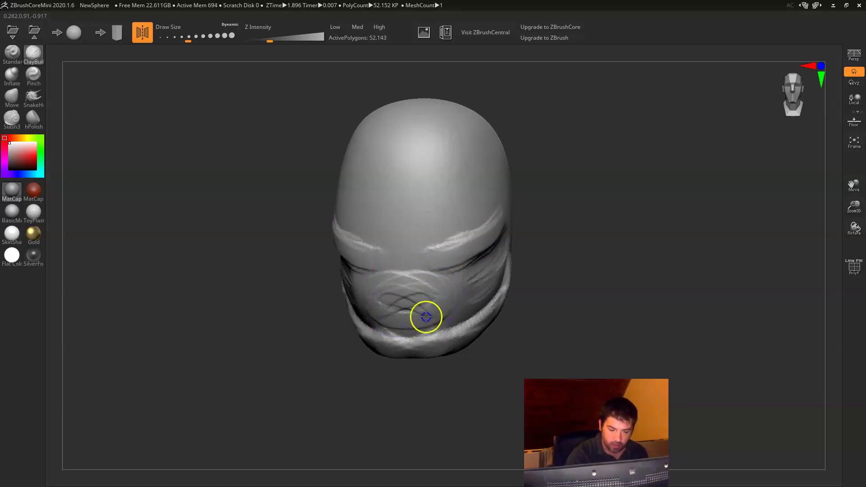
Step: Build up the nose on the face's centre line and carve out the eye sockets
left_click_drag(502, 315, 585, 327)
mouse_move(380, 265)
left_mouse_down()
mouse_move(386, 250)
mouse_move(378, 277)
mouse_move(387, 251)
left_mouse_up()
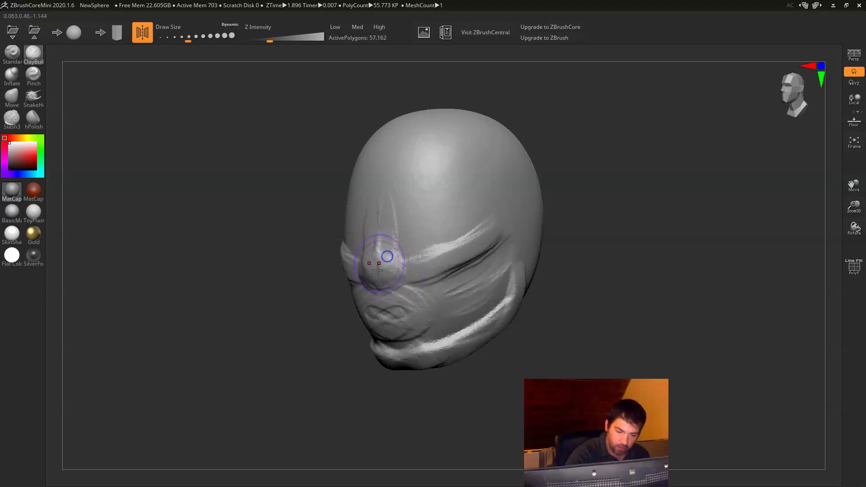
mouse_move(564, 253)
left_mouse_down()
mouse_move(667, 250)
mouse_move(629, 261)
mouse_move(591, 244)
left_mouse_up()
mouse_move(454, 210)
left_mouse_down()
mouse_move(486, 220)
mouse_move(475, 236)
mouse_move(489, 218)
mouse_move(462, 228)
left_mouse_up()
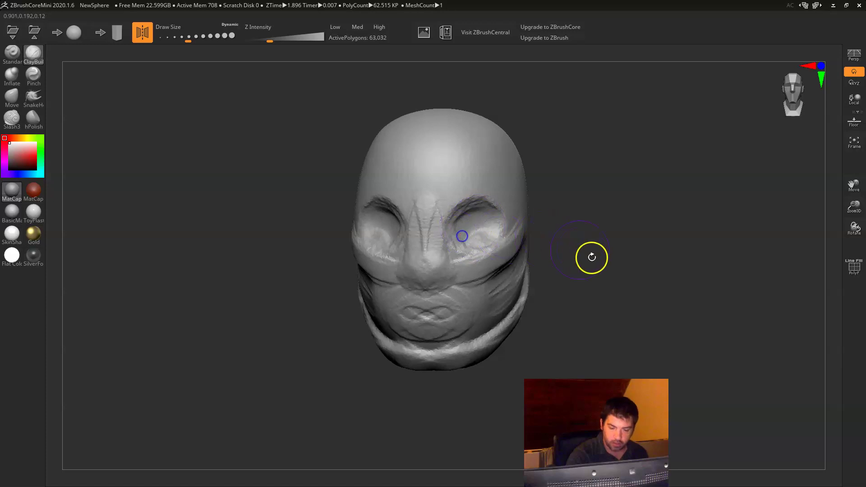
Step: Add a brow ridge above the eyes and sculpt the temple lines curving back along the skull
left_click_drag(574, 248, 586, 285)
mouse_move(402, 196)
left_mouse_down()
mouse_move(437, 189)
mouse_move(476, 199)
mouse_move(399, 193)
mouse_move(472, 197)
left_mouse_up()
mouse_move(584, 253)
left_mouse_down()
mouse_move(570, 265)
mouse_move(603, 276)
left_mouse_up()
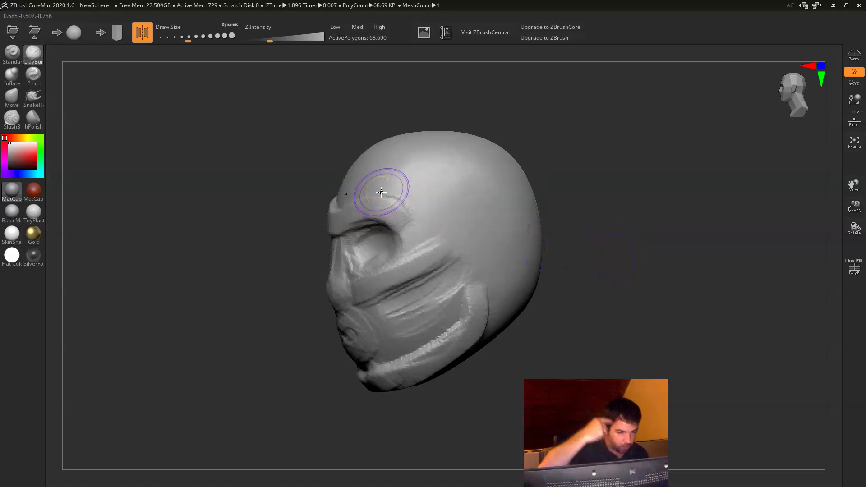
left_click(387, 188)
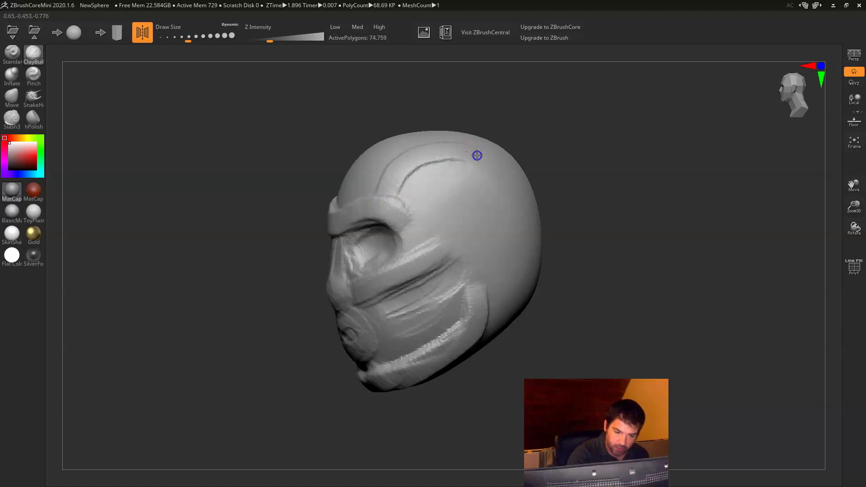
left_click_drag(395, 205, 509, 182)
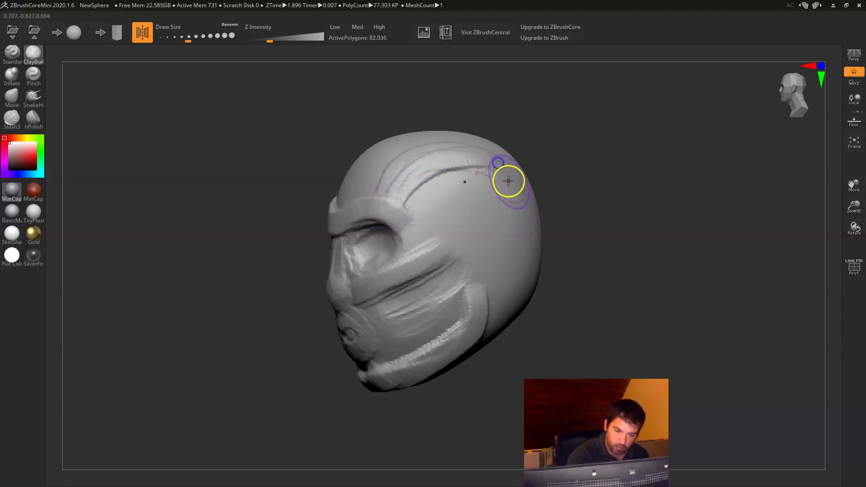
left_click_drag(440, 144, 378, 199, "shift")
Step: Extend the temple lines down the sides of the skull and build up a neck mass beneath the back of the head
mouse_move(580, 228)
left_mouse_down()
mouse_move(634, 234)
mouse_move(594, 235)
left_mouse_up()
left_click_drag(563, 195, 562, 259)
left_click_drag(475, 184, 466, 304)
mouse_move(574, 287)
left_mouse_down()
mouse_move(580, 291)
mouse_move(563, 272)
mouse_move(535, 299)
mouse_move(555, 286)
mouse_move(584, 300)
mouse_move(532, 294)
mouse_move(516, 277)
left_mouse_up()
mouse_move(451, 203)
left_mouse_down()
mouse_move(490, 197)
mouse_move(426, 238)
left_mouse_up()
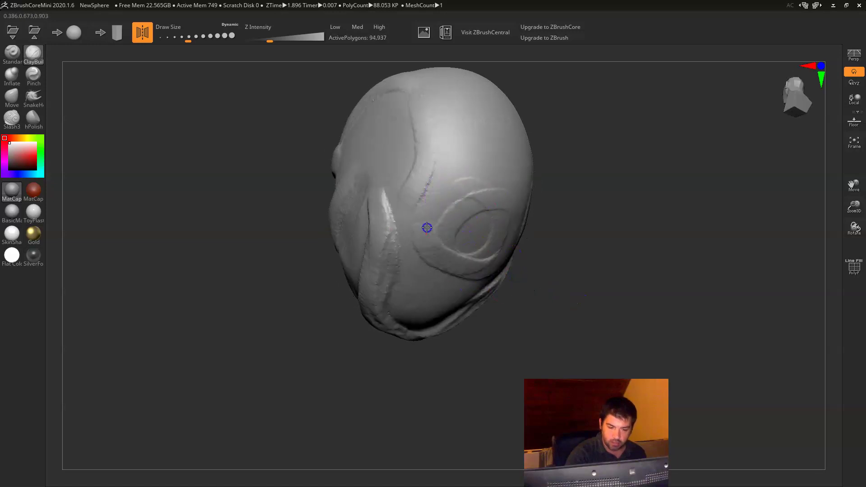
mouse_move(555, 253)
left_mouse_down()
mouse_move(586, 271)
mouse_move(551, 259)
left_mouse_up()
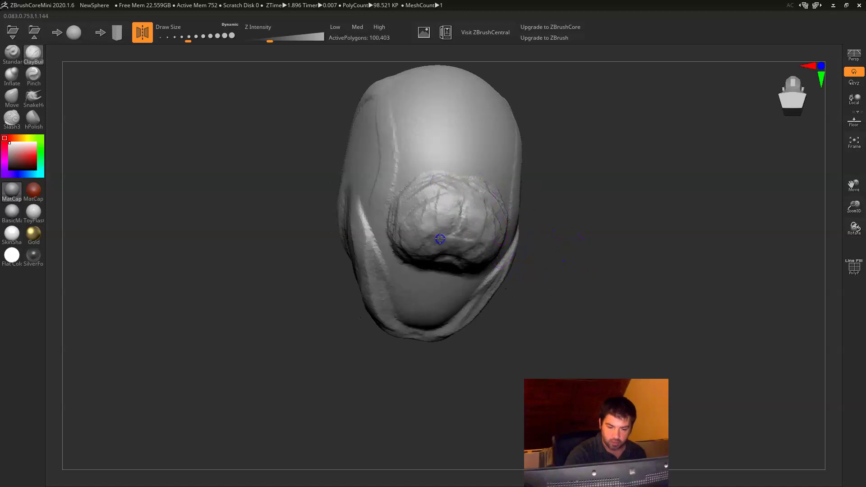
key("b")
key("c")
key("b")
Step: Refine the cheeks between the cheekbones and jaw with ClayBuildup strokes
mouse_move(584, 234)
left_mouse_down()
mouse_move(623, 256)
mouse_move(663, 262)
mouse_move(590, 295)
mouse_move(566, 317)
left_mouse_up()
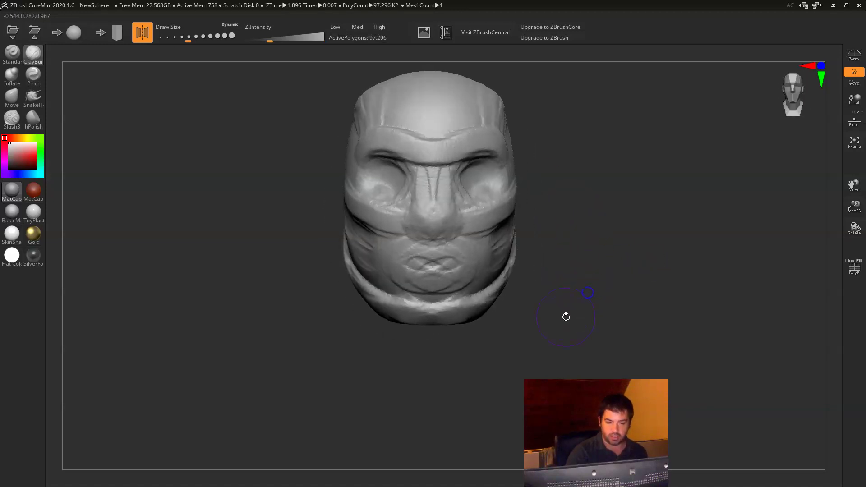
left_click_drag(573, 219, 615, 267, "alt")
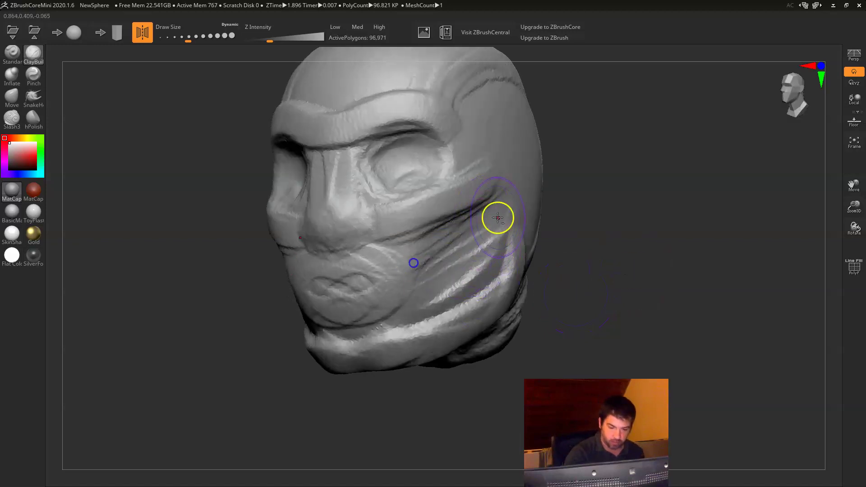
left_click_drag(619, 263, 504, 265)
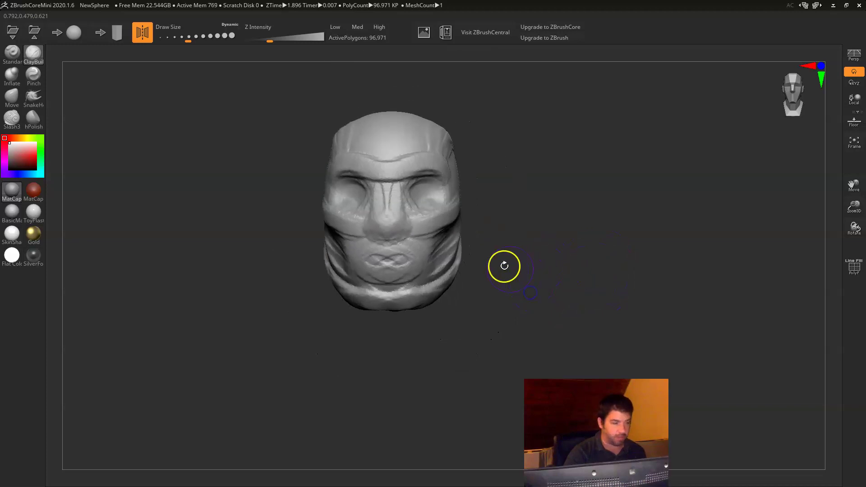
Step: Adjust the proportions of the jaw, the sides of the head and the neck base with an enlarged Move brush
left_click(12, 96)
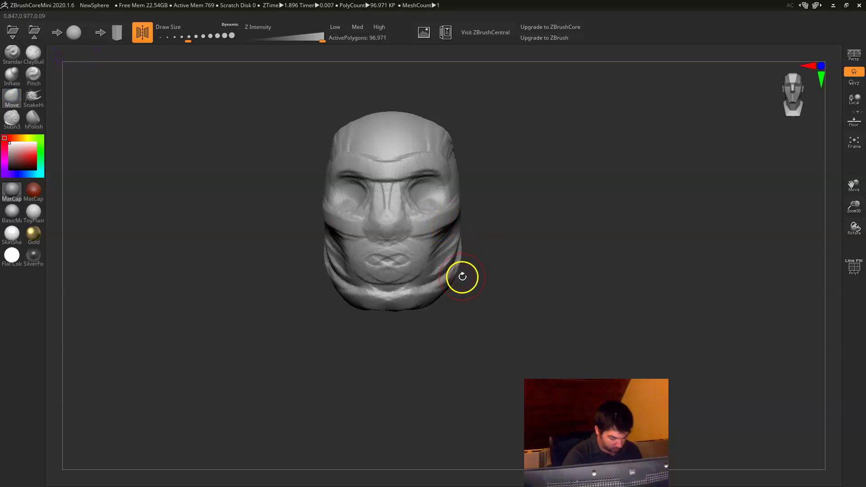
key("s")
mouse_move(460, 273)
left_mouse_down()
mouse_move(472, 274)
mouse_move(449, 272)
mouse_move(470, 310)
mouse_move(441, 306)
mouse_move(439, 294)
mouse_move(396, 332)
left_mouse_up()
left_click_drag(450, 341, 452, 350)
left_click_drag(473, 238, 482, 242)
left_click_drag(451, 298, 435, 301)
mouse_move(538, 299)
left_mouse_down()
mouse_move(548, 311)
mouse_move(581, 302)
mouse_move(451, 232)
mouse_move(580, 277)
mouse_move(489, 281)
left_mouse_up()
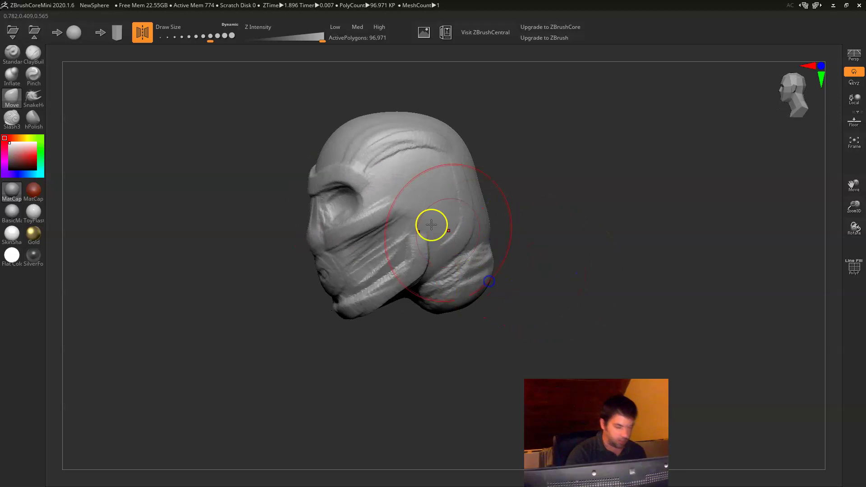
Step: Sculpt the ears on the sides of the head using ClayBuildup at a small draw size, working from side and back views
left_click(33, 53)
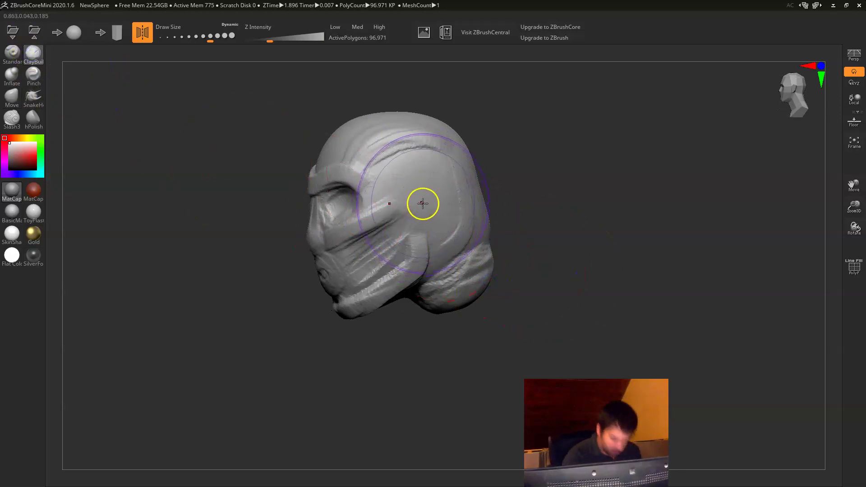
key("s")
mouse_move(425, 204)
left_mouse_down()
mouse_move(401, 207)
mouse_move(419, 192)
left_mouse_up()
left_click_drag(534, 228, 517, 246)
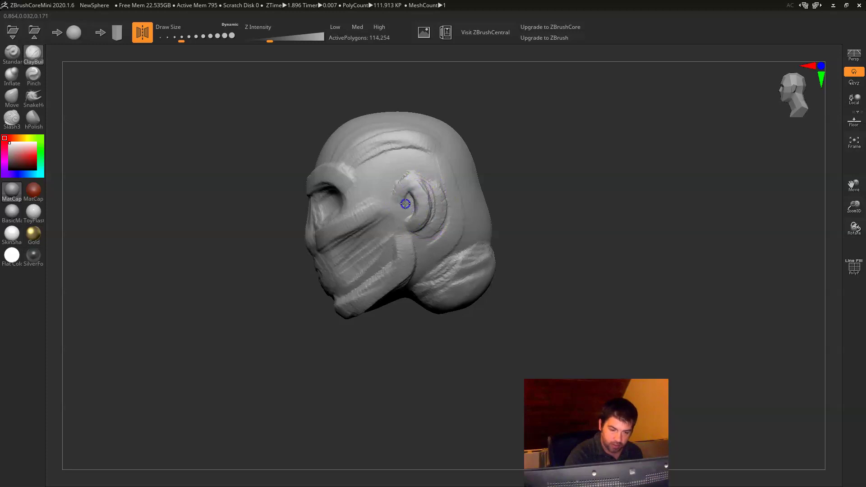
left_click_drag(421, 185, 424, 206)
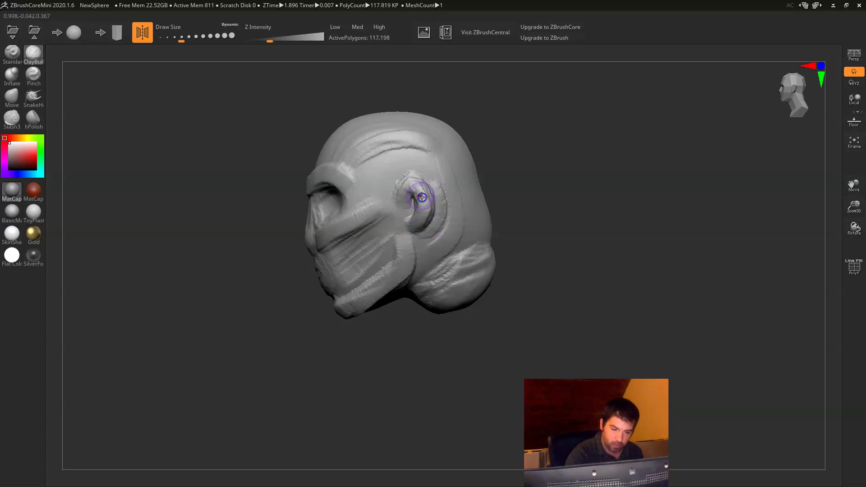
mouse_move(493, 303)
left_mouse_down()
mouse_move(547, 302)
mouse_move(480, 243)
mouse_move(464, 203)
mouse_move(551, 216)
mouse_move(517, 225)
left_mouse_up()
mouse_move(465, 197)
left_mouse_down()
mouse_move(450, 184)
mouse_move(577, 234)
mouse_move(561, 233)
left_mouse_up()
mouse_move(505, 267)
left_mouse_down("alt")
mouse_move(561, 258)
mouse_move(551, 278)
mouse_move(574, 282)
mouse_move(559, 293)
mouse_move(542, 288)
left_mouse_up("alt")
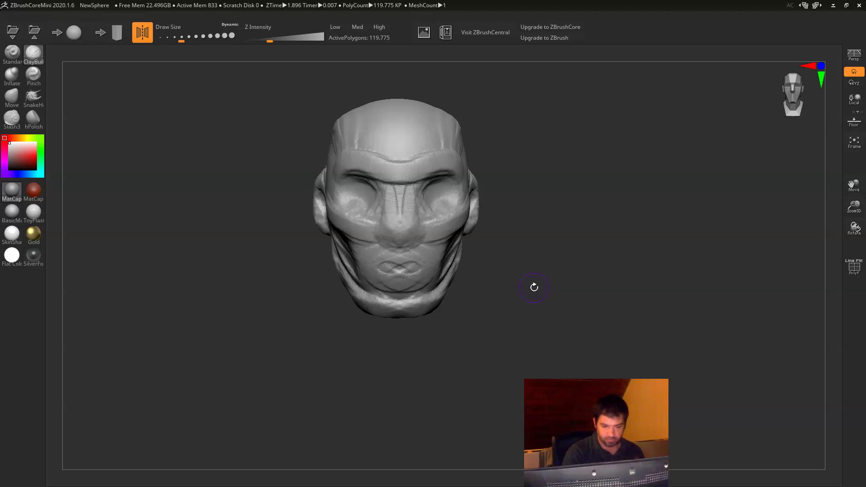
left_click_drag(502, 260, 492, 271)
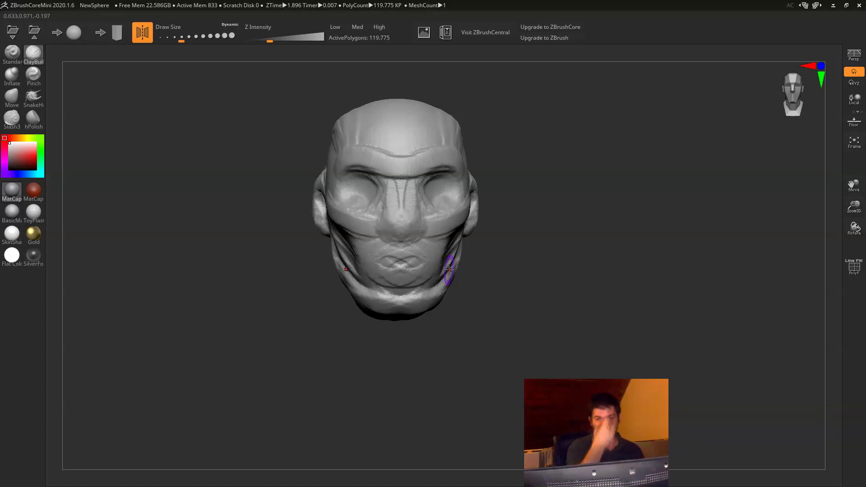
Step: Build up clay inside and around the rims of the eye sockets, and smooth the surface
mouse_move(476, 236)
left_mouse_down()
mouse_move(469, 242)
mouse_move(505, 259)
left_mouse_up()
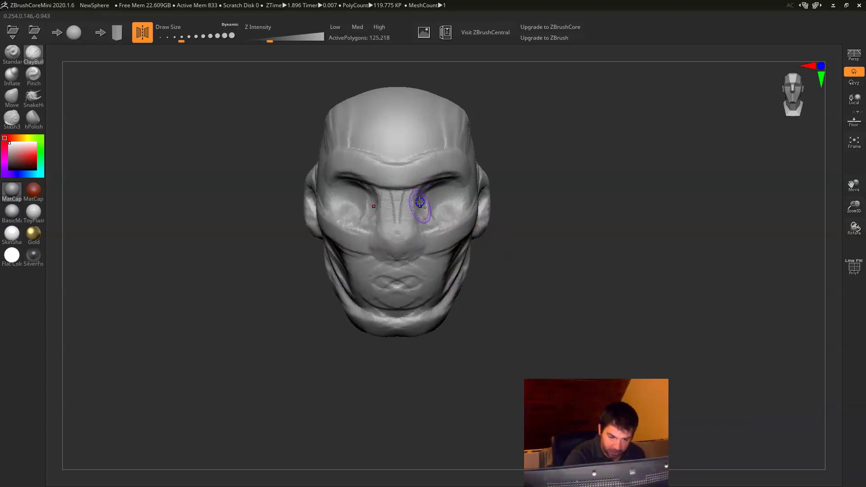
mouse_move(412, 207)
left_mouse_down()
mouse_move(416, 197)
mouse_move(456, 203)
mouse_move(464, 217)
left_mouse_up()
left_click_drag(542, 245, 533, 275)
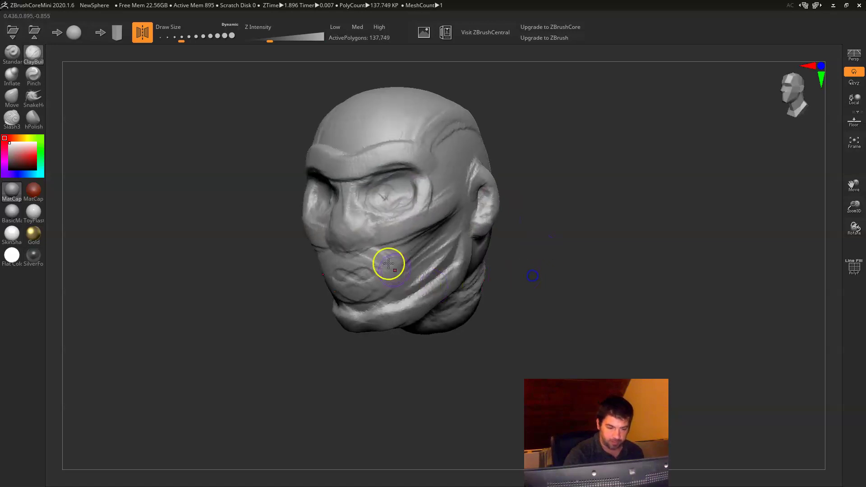
mouse_move(594, 279)
left_mouse_down("shift")
mouse_move(611, 276)
mouse_move(587, 276)
left_mouse_up("shift")
left_click_drag(527, 284, 571, 283)
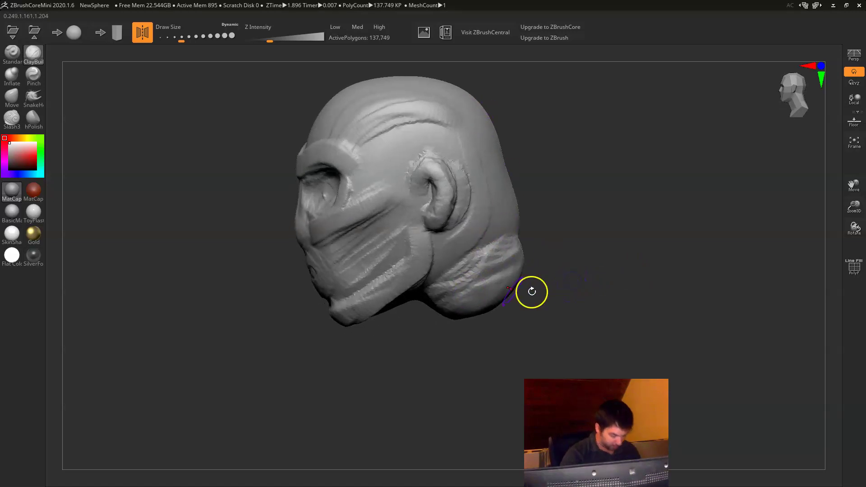
Step: Reshape the back of the skull and shift the neck base forward with an enlarged Move brush in side view
left_click(12, 96)
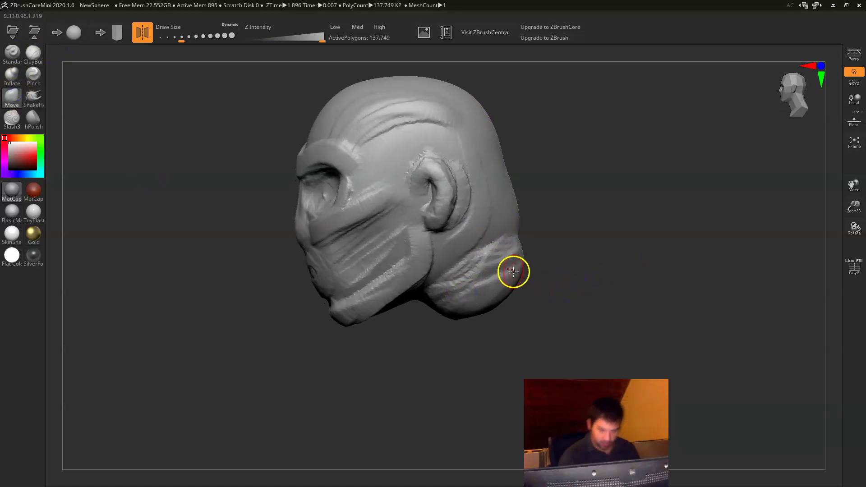
key("s")
mouse_move(509, 271)
left_mouse_down()
mouse_move(545, 273)
mouse_move(487, 275)
left_mouse_up()
mouse_move(499, 174)
left_mouse_down()
mouse_move(506, 181)
mouse_move(499, 184)
left_mouse_up()
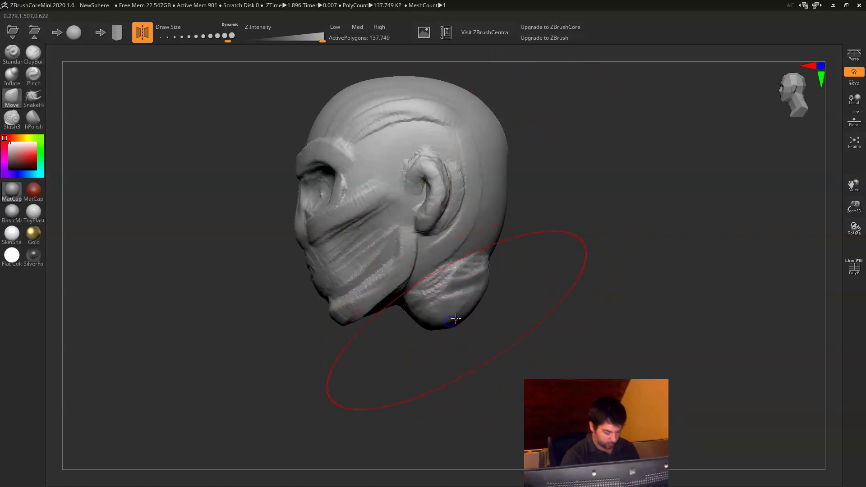
key("s")
left_click_drag(438, 322, 438, 323)
left_click_drag(491, 262, 494, 273)
left_click_drag(508, 170, 512, 171)
Step: Refine the underside of the neck base, the nape and the crown with Move brush adjustments
left_click_drag(429, 318, 421, 325)
left_click_drag(477, 293, 487, 296)
left_click_drag(490, 265, 505, 258)
mouse_move(511, 221)
left_mouse_down()
mouse_move(519, 180)
mouse_move(513, 209)
left_mouse_up()
mouse_move(453, 90)
left_mouse_down()
mouse_move(475, 87)
mouse_move(440, 106)
mouse_move(478, 95)
left_mouse_up()
left_click_drag(523, 190, 374, 305)
left_click_drag(549, 276, 441, 303)
mouse_move(564, 316)
left_mouse_down()
mouse_move(530, 312)
mouse_move(532, 301)
mouse_move(553, 310)
left_mouse_up()
Step: Build up the nose bridge and tip with ClayBuildup at a small draw size, and smooth them into the brow
left_click(32, 57)
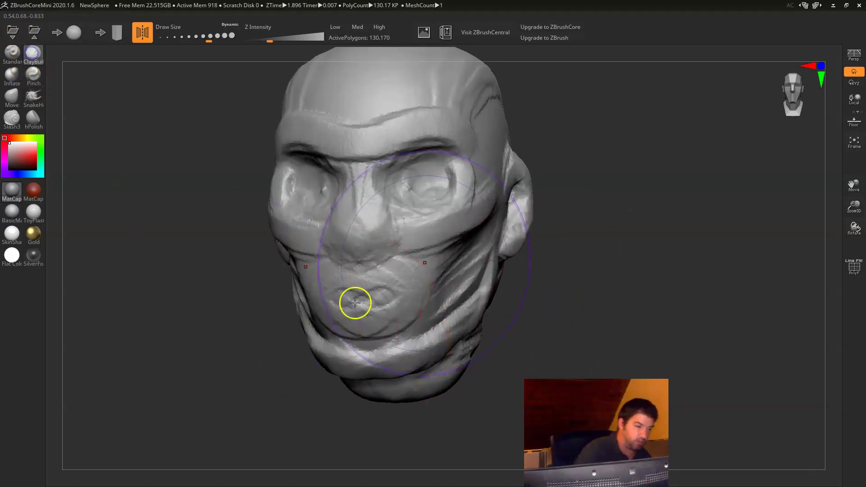
key("s")
left_click_drag(464, 235, 432, 235)
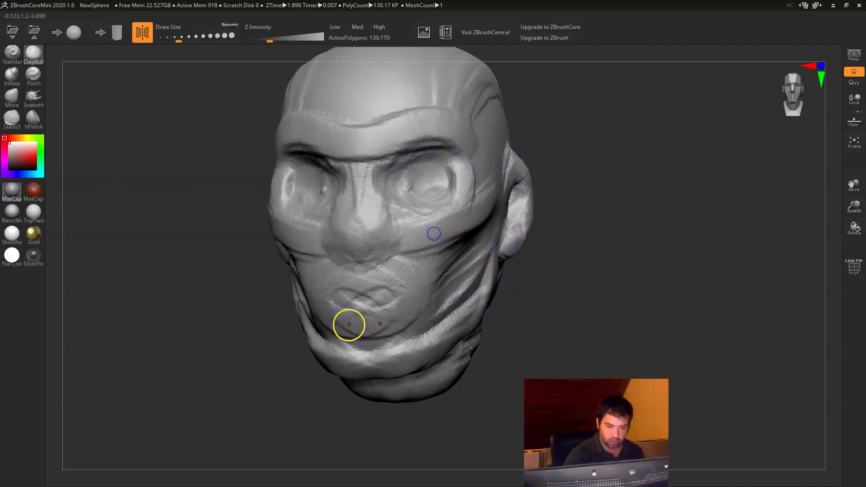
left_click_drag(543, 269, 549, 278, "alt")
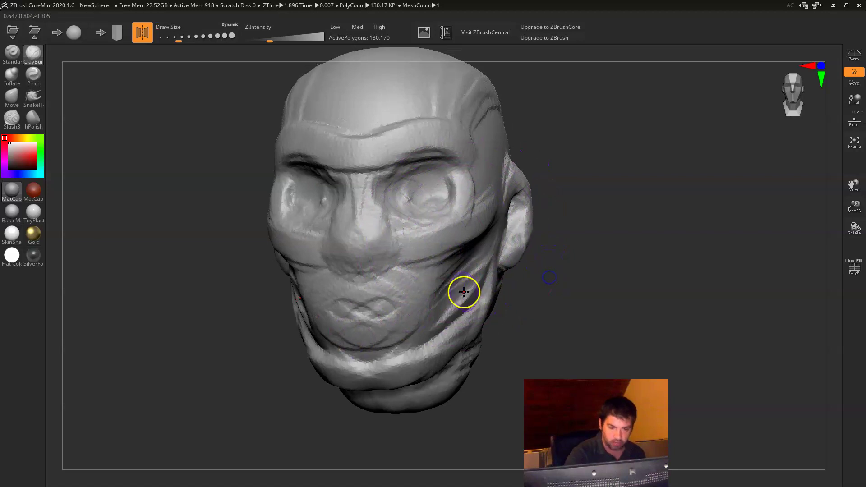
mouse_move(354, 171)
left_mouse_down()
mouse_move(342, 253)
mouse_move(368, 253)
mouse_move(367, 242)
mouse_move(354, 250)
mouse_move(380, 253)
mouse_move(361, 218)
mouse_move(358, 230)
left_mouse_up()
left_click_drag(556, 271, 536, 276)
left_click_drag(319, 236, 300, 245)
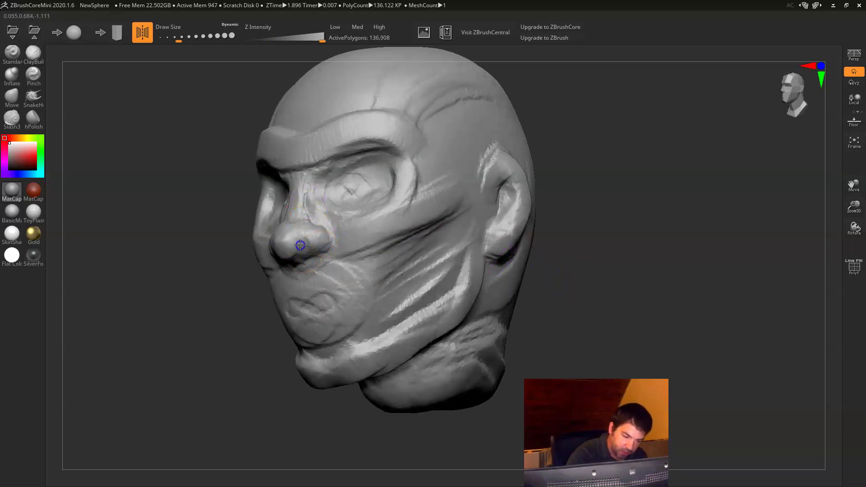
mouse_move(296, 206)
left_mouse_down("shift")
mouse_move(286, 226)
mouse_move(322, 137)
left_mouse_up("shift")
left_click_drag(302, 184, 297, 231)
left_click_drag(547, 192, 585, 226)
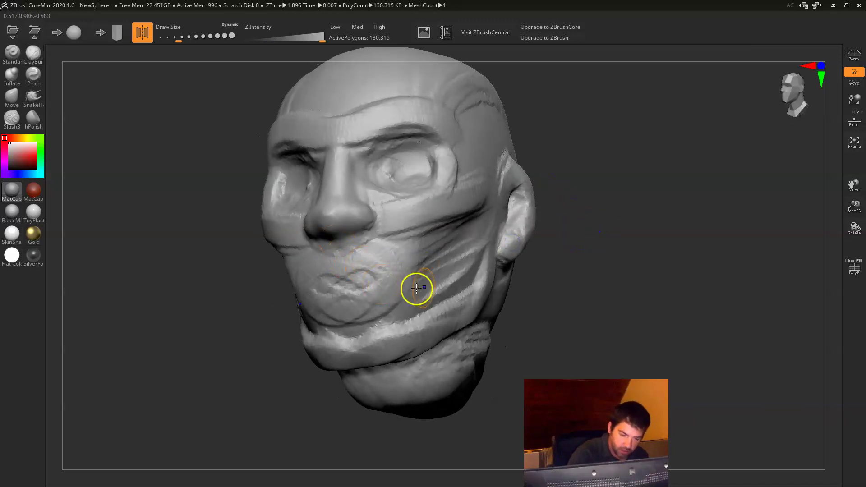
Step: Sculpt the upper and lower lips with ClayBuildup, then smooth the mouth, chin and area beneath the nose
left_click_drag(584, 279, 590, 284)
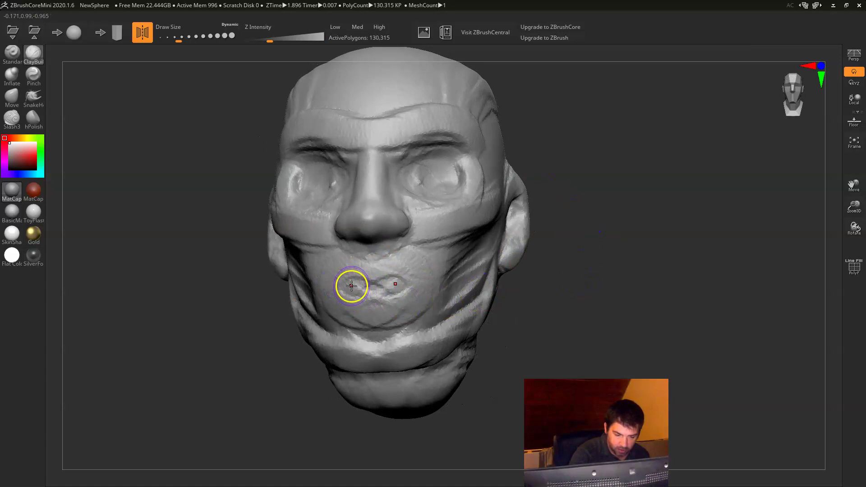
left_click_drag(351, 289, 401, 287)
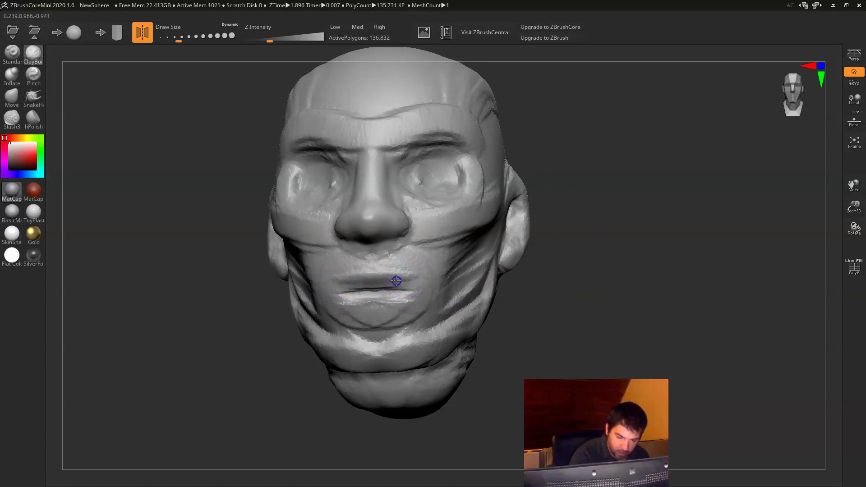
left_click_drag(347, 301, 371, 309, "shift")
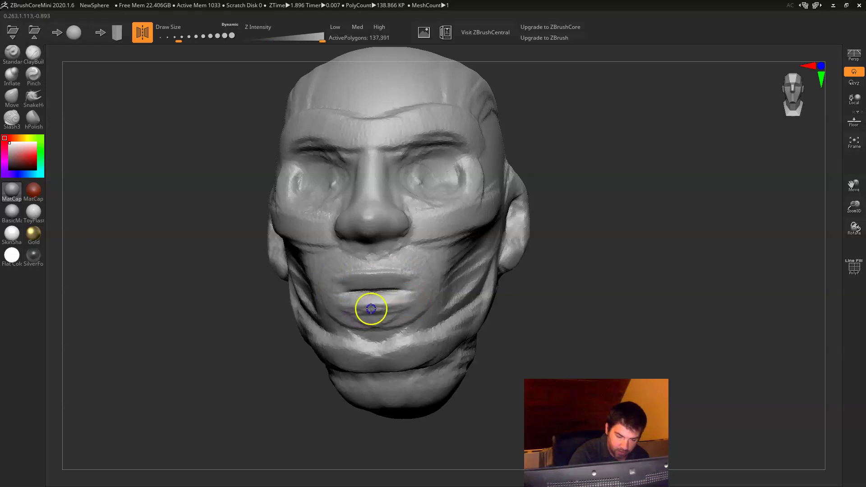
left_click_drag(570, 325, 559, 316)
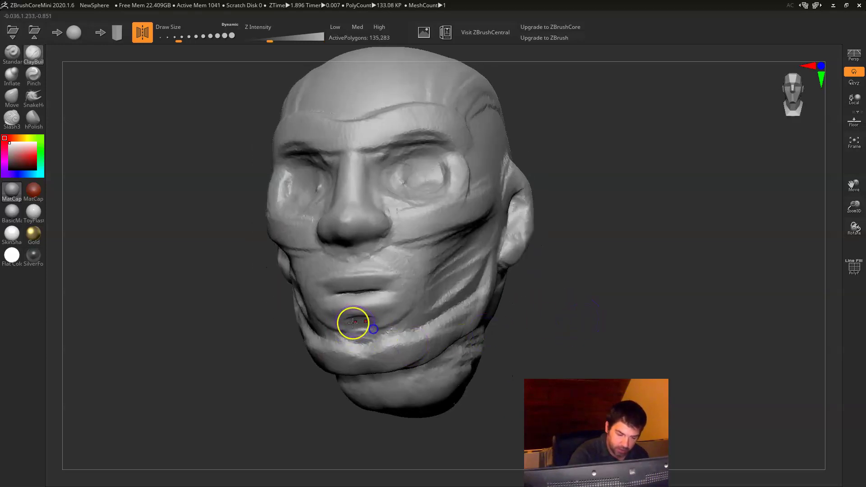
left_click_drag(375, 313, 420, 323, "shift")
left_click_drag(342, 414, 329, 410, "alt")
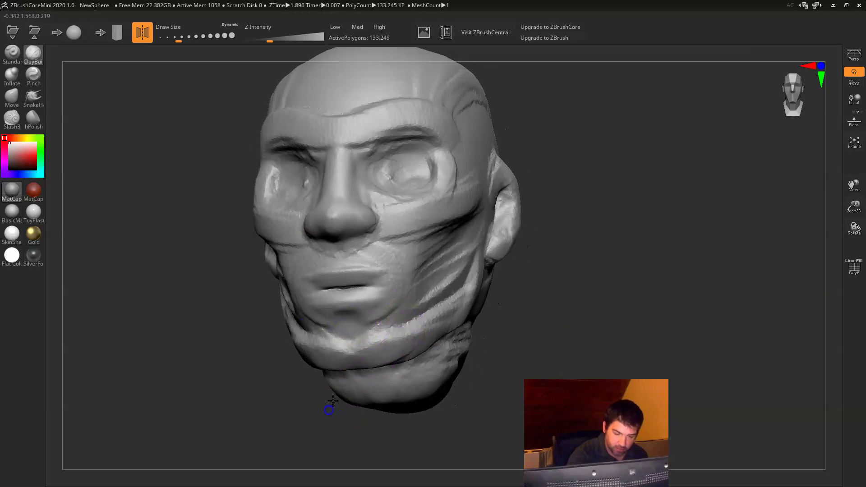
mouse_move(406, 323)
left_mouse_down()
mouse_move(394, 250)
mouse_move(352, 253)
left_mouse_up()
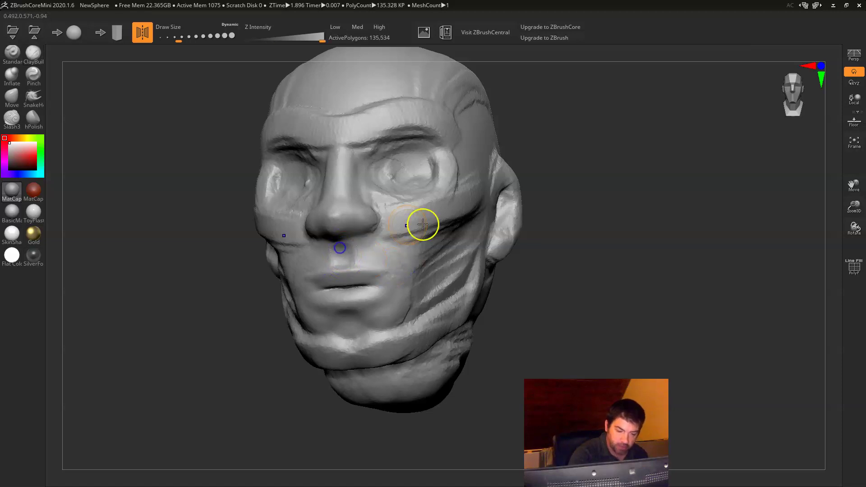
Step: Add ClayBuildup strokes along the cheekbones and smooth the cheekbones, eye sockets and brow
left_click_drag(542, 300, 514, 295)
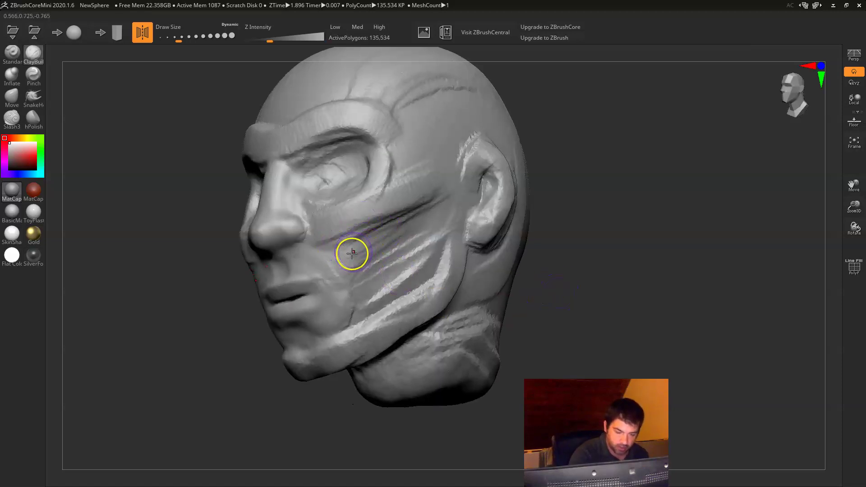
mouse_move(367, 248)
left_mouse_down()
mouse_move(356, 253)
mouse_move(402, 189)
mouse_move(408, 201)
mouse_move(398, 227)
mouse_move(414, 190)
mouse_move(371, 229)
left_mouse_up()
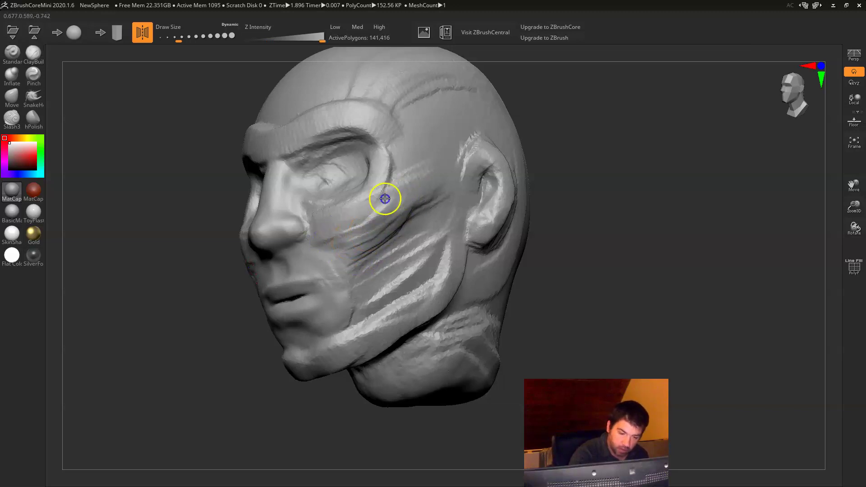
left_click_drag(596, 188, 543, 180)
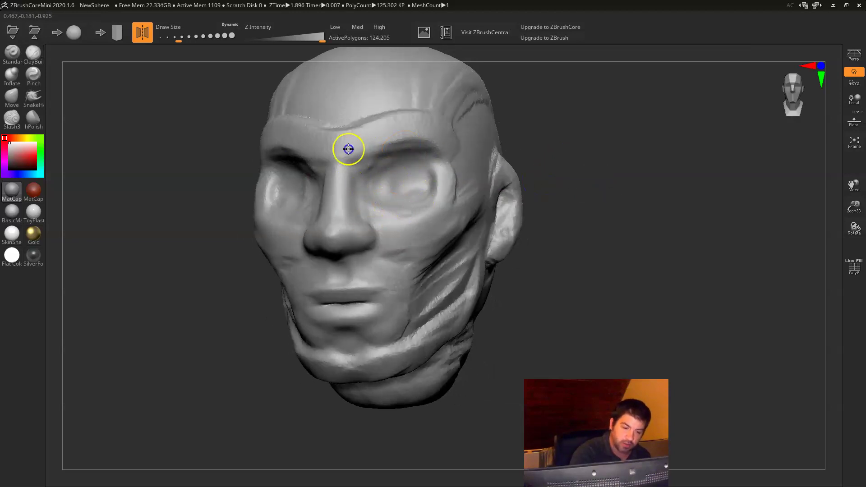
left_click_drag(565, 284, 564, 277)
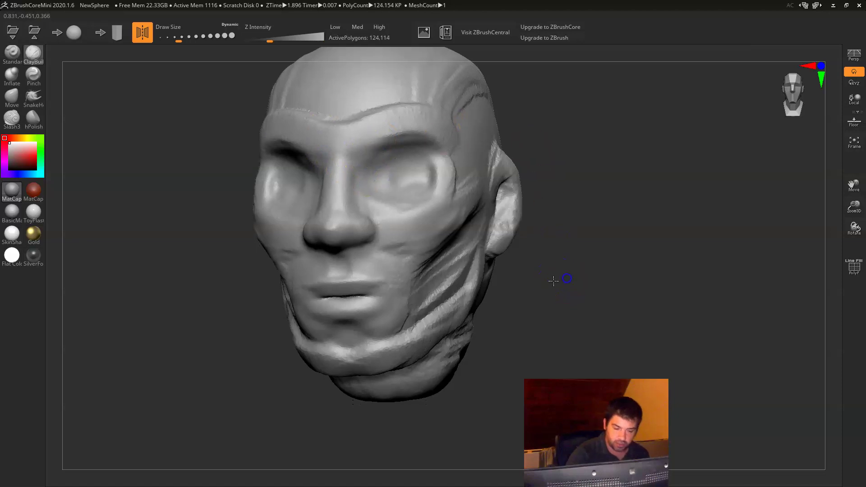
Step: Smooth the rough strokes on the lower cheeks, jawline and ears
mouse_move(433, 256)
left_mouse_down()
mouse_move(464, 222)
mouse_move(476, 272)
left_mouse_up()
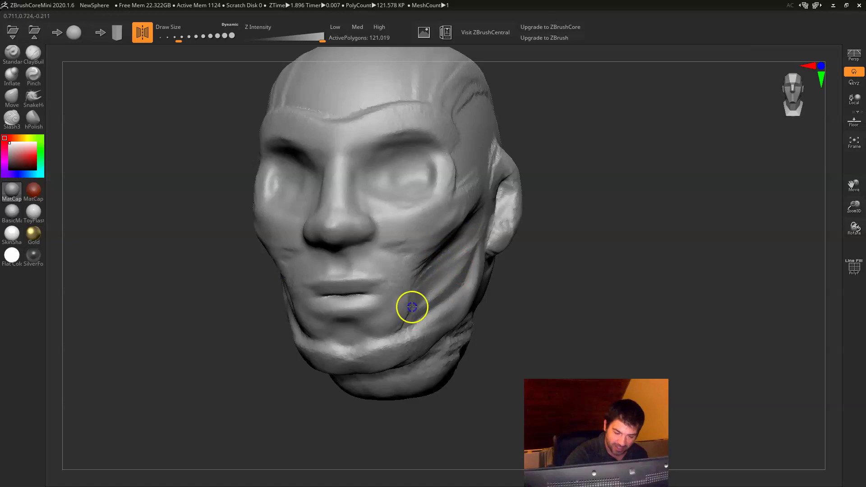
left_click_drag(572, 285, 569, 291)
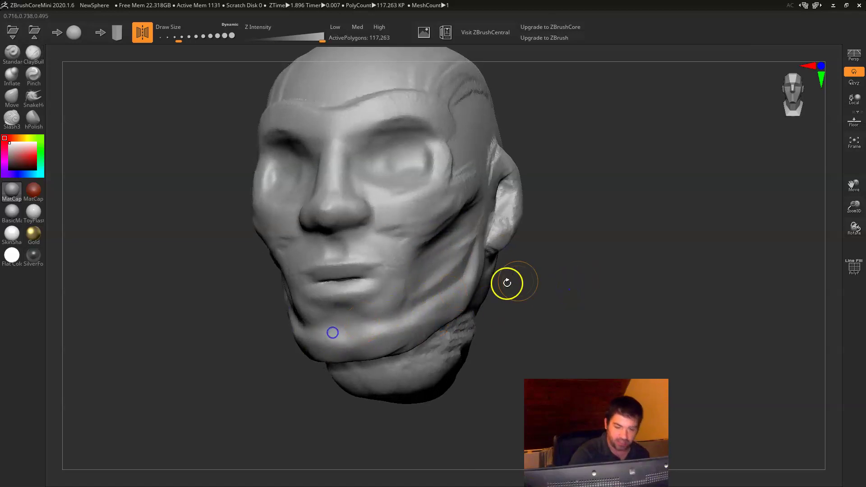
mouse_move(568, 257)
left_mouse_down()
mouse_move(556, 293)
mouse_move(542, 280)
left_mouse_up()
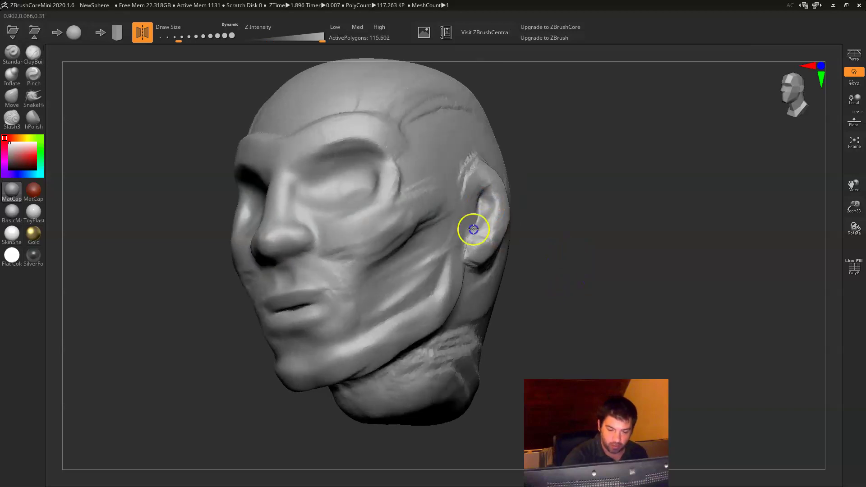
left_click_drag(482, 190, 467, 201)
left_click_drag(543, 225, 548, 276)
Step: Fill out the hollow cheeks between the cheekbones and jaw using ClayBuildup at a larger draw size
key("s")
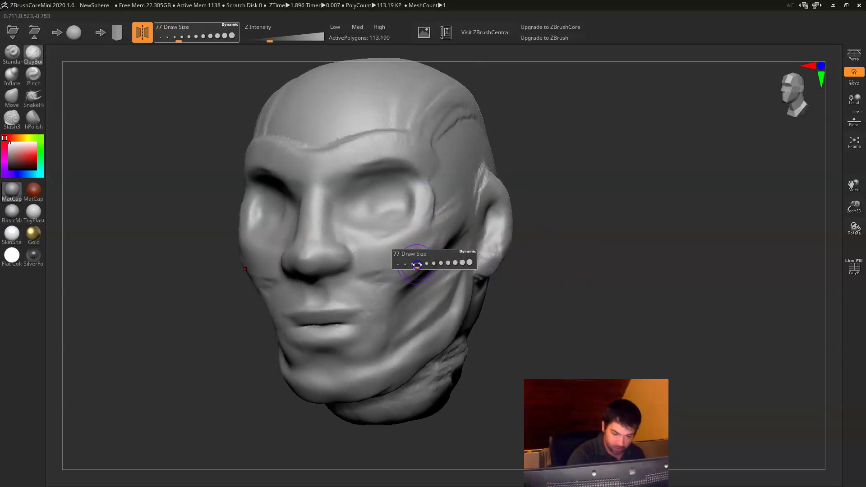
left_click_drag(426, 266, 398, 332)
left_click_drag(447, 298, 393, 309, "alt")
left_click_drag(447, 261, 384, 295, "alt")
Step: Smooth the cheeks into the cheekbones, mouth corners and jawline on both sides of the face
left_click_drag(458, 260, 410, 322, "shift")
mouse_move(466, 275)
left_mouse_down("shift")
mouse_move(427, 303)
mouse_move(395, 302)
left_mouse_up("shift")
left_click_drag(445, 230, 375, 287, "shift")
left_click_drag(475, 275, 428, 306, "shift")
mouse_move(524, 323)
left_mouse_down()
mouse_move(547, 315)
mouse_move(536, 307)
left_mouse_up()
left_click_drag(465, 275, 422, 323, "shift")
left_click_drag(469, 239, 415, 324)
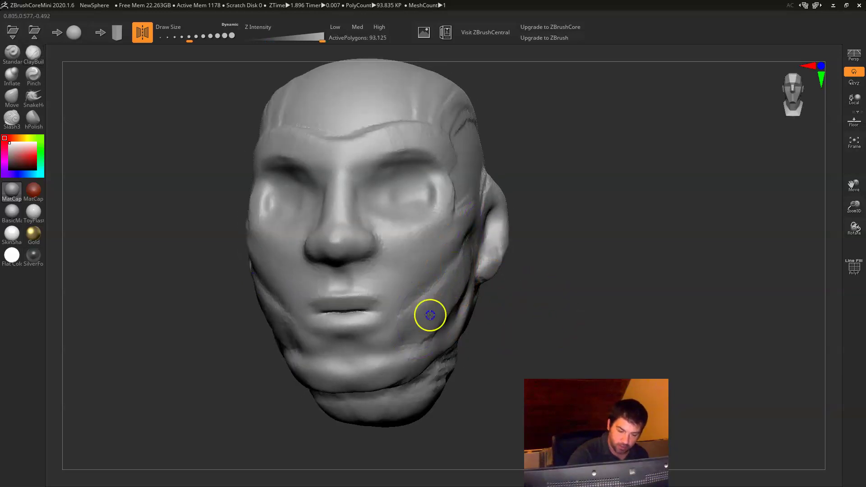
left_click_drag(537, 264, 559, 285)
left_click_drag(443, 303, 470, 276)
left_click_drag(557, 300, 512, 320)
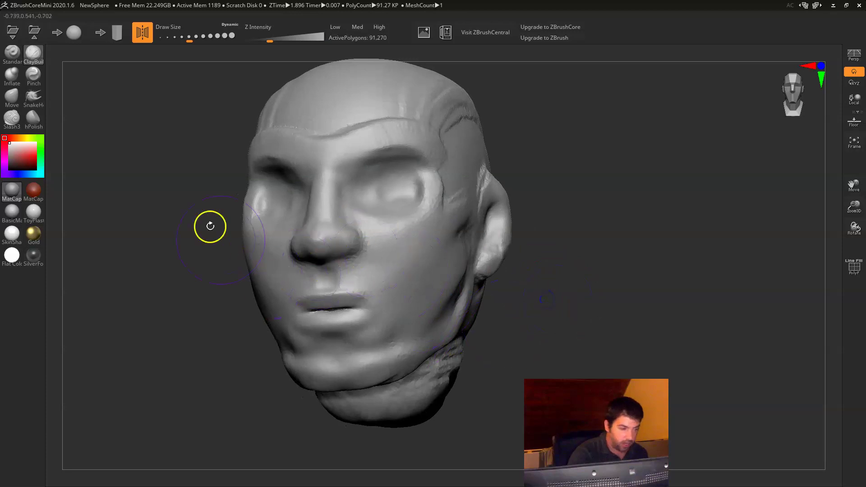
Step: Adjust the shape of the mouth, chin and jaw with the Move brush from side and bottom views
left_click(12, 100)
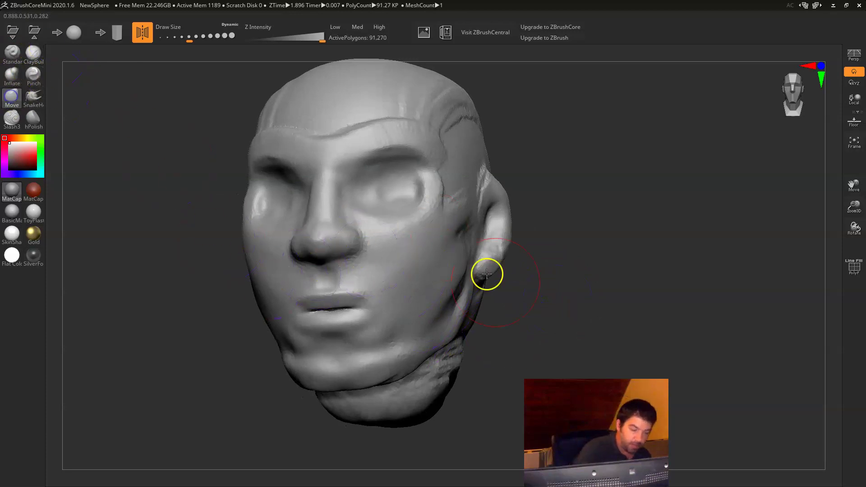
left_click_drag(522, 343, 358, 304)
mouse_move(278, 391)
left_mouse_down()
mouse_move(261, 378)
mouse_move(279, 310)
left_mouse_up()
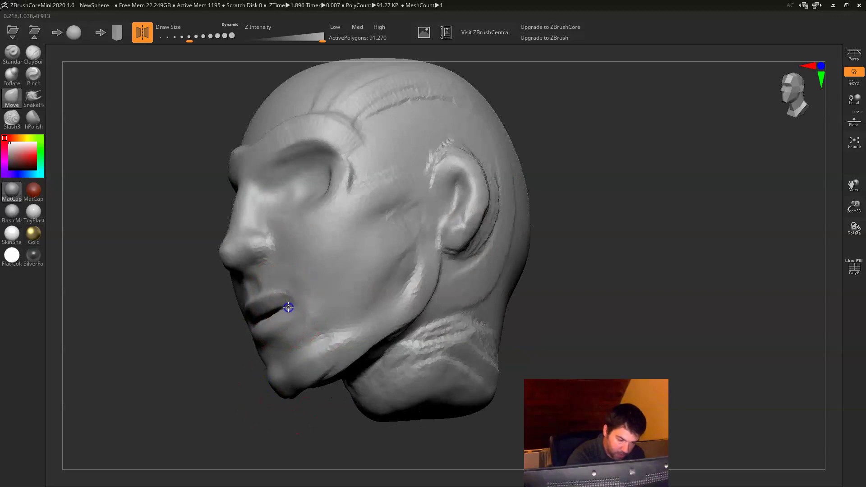
left_click_drag(228, 406, 290, 324)
left_click_drag(572, 212, 567, 195)
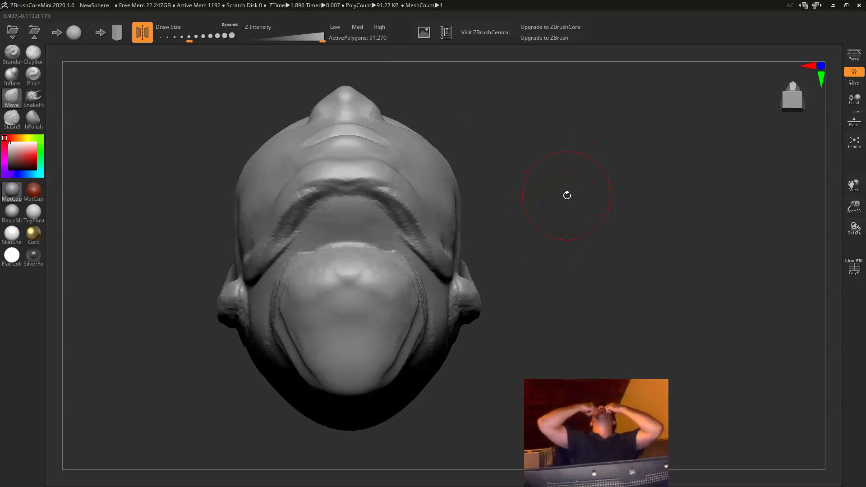
left_click_drag(493, 204, 427, 189)
mouse_move(485, 248)
left_mouse_down()
mouse_move(526, 242)
mouse_move(519, 236)
left_mouse_up()
mouse_move(360, 176)
left_mouse_down()
mouse_move(366, 186)
mouse_move(342, 185)
left_mouse_up()
mouse_move(456, 164)
left_mouse_down()
mouse_move(555, 233)
mouse_move(550, 312)
left_mouse_up()
left_click_drag(346, 317, 353, 307, "shift")
Step: Sculpt the folds running from the nose wings to the mouth corners with small ClayBuildup strokes, and smooth them
left_click(32, 53)
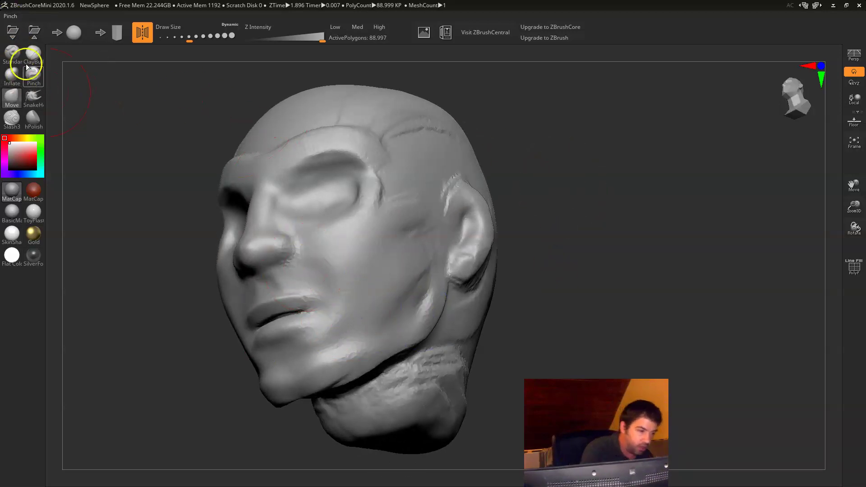
key("s")
left_click_drag(318, 271, 306, 271)
mouse_move(311, 238)
left_mouse_down()
mouse_move(345, 313)
mouse_move(317, 260)
mouse_move(334, 324)
left_mouse_up()
left_click_drag(537, 248, 571, 277)
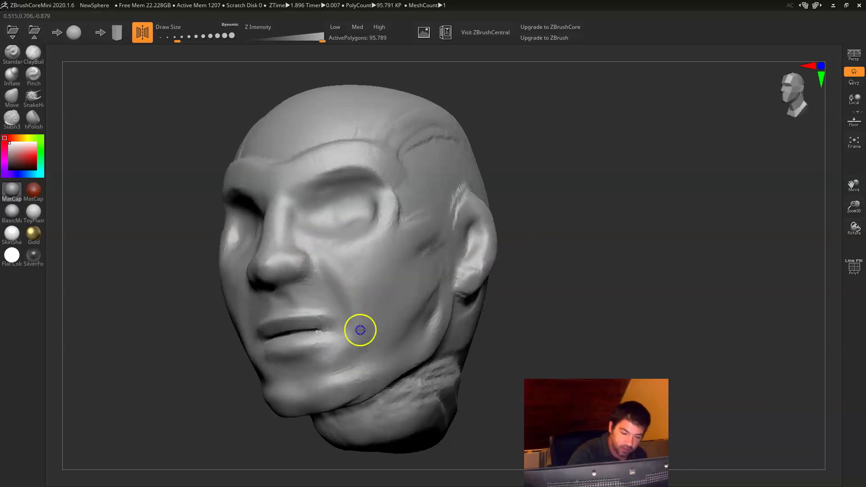
Step: Shape the nostrils and nose wings with small ClayBuildup strokes from front and side views
left_click_drag(632, 239, 583, 273)
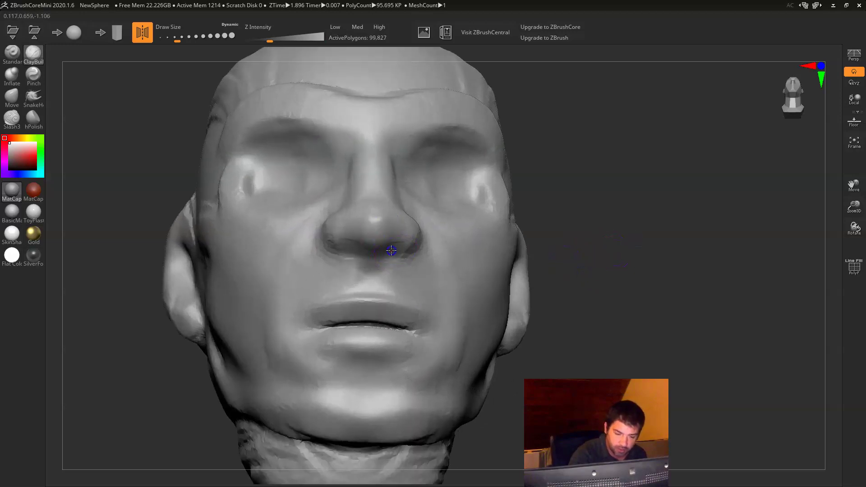
left_click_drag(391, 250, 395, 255)
left_click_drag(542, 252, 567, 303)
left_click_drag(582, 185, 555, 219)
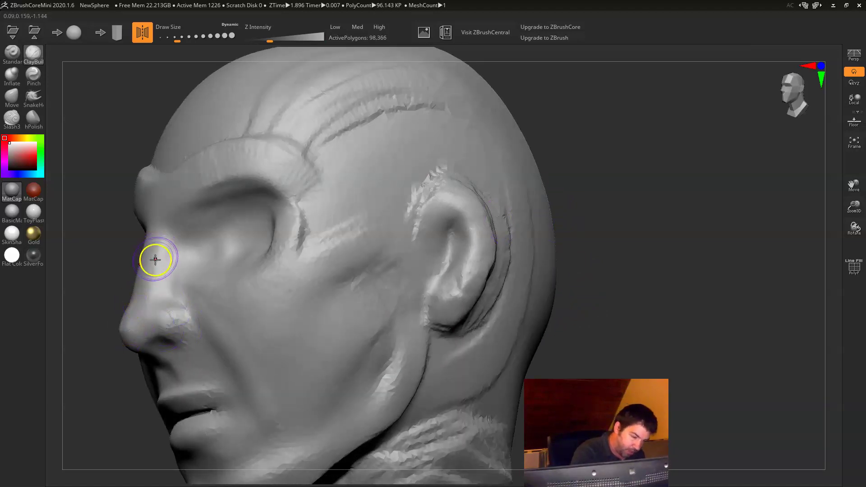
mouse_move(112, 377)
left_mouse_down("alt")
mouse_move(176, 226)
mouse_move(171, 274)
mouse_move(149, 290)
mouse_move(161, 269)
mouse_move(163, 280)
left_mouse_up("alt")
left_click_drag(127, 380, 132, 378)
Step: Define the eyelids inside the eye sockets and smooth the surrounding outer eye corners
left_click_drag(229, 230, 230, 211, "shift")
left_click_drag(147, 387, 170, 361)
mouse_move(310, 226)
left_mouse_down("shift")
mouse_move(262, 224)
mouse_move(302, 239)
left_mouse_up("shift")
left_click_drag(353, 204, 359, 203, "shift")
left_click_drag(665, 245, 641, 254, "alt")
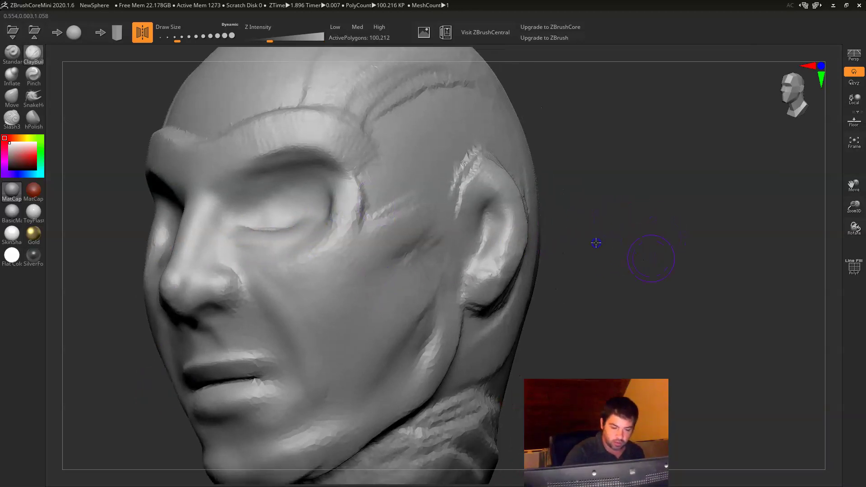
key("f")
left_click_drag(580, 234, 521, 287)
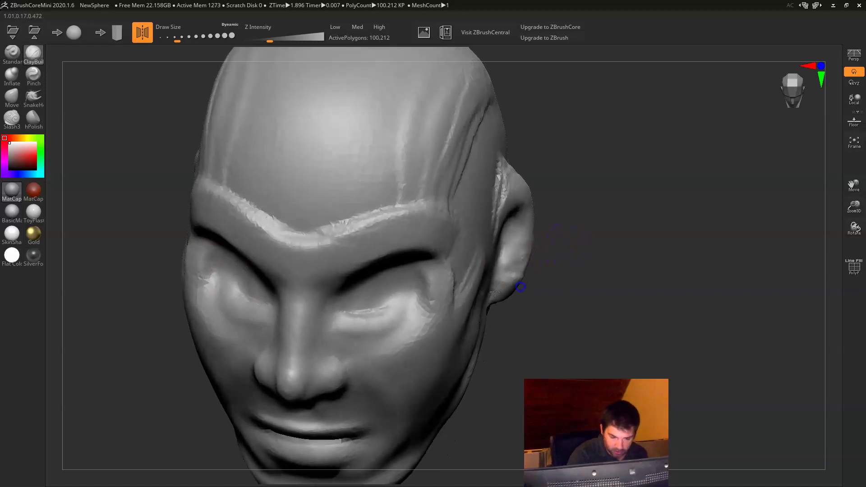
Step: Define the lower eyelids and refine the eye corners with small ClayBuildup strokes from front and side views
mouse_move(358, 329)
left_mouse_down()
mouse_move(412, 315)
mouse_move(357, 329)
mouse_move(404, 324)
left_mouse_up()
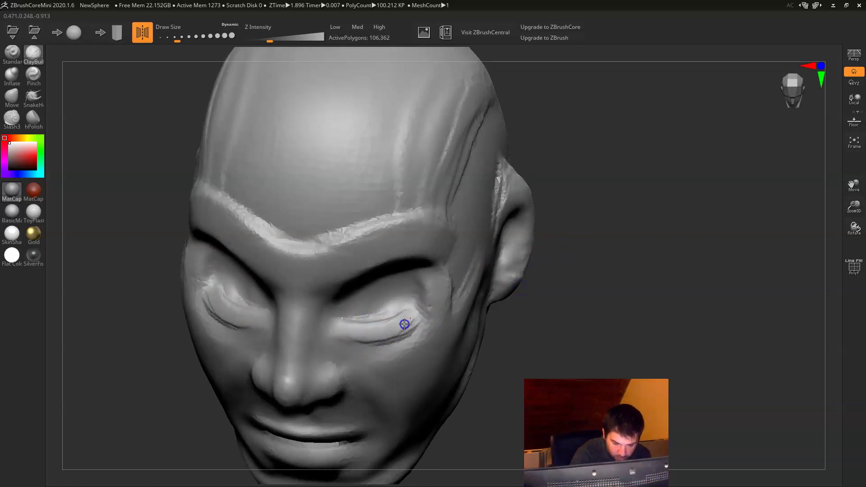
mouse_move(549, 240)
left_mouse_down()
mouse_move(387, 220)
mouse_move(325, 227)
mouse_move(394, 235)
left_mouse_up()
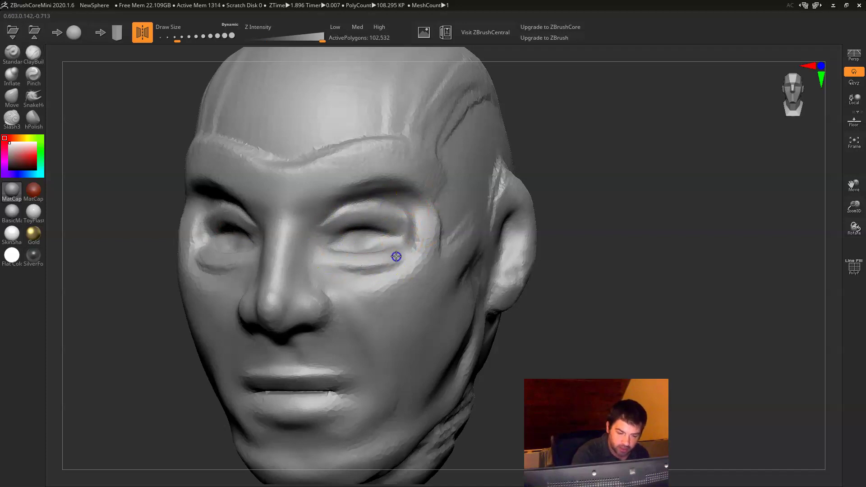
key("b")
key("c")
key("b")
left_click_drag(638, 248, 566, 241)
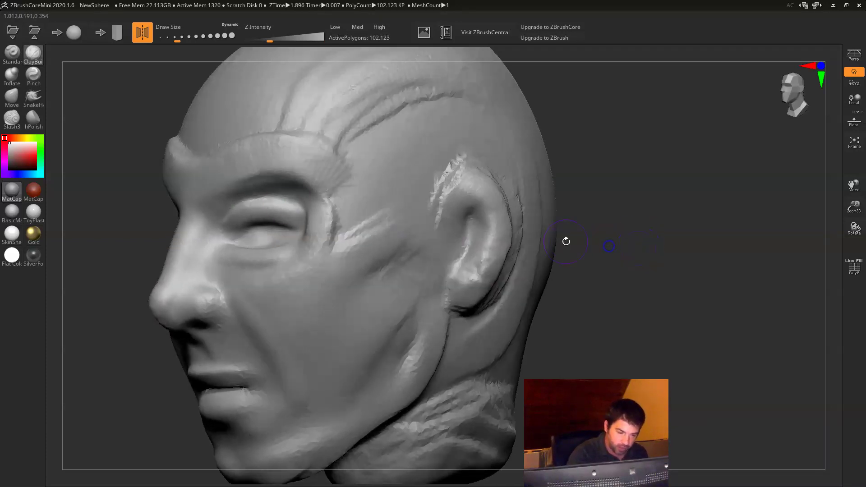
left_click_drag(291, 222, 257, 217)
mouse_move(633, 236)
left_mouse_down()
mouse_move(675, 176)
mouse_move(667, 162)
mouse_move(427, 90)
left_mouse_up()
left_click_drag(579, 137, 569, 210)
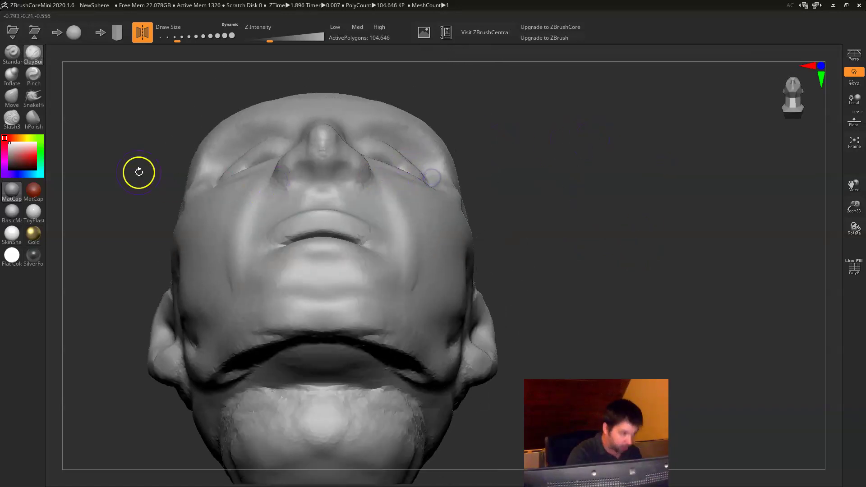
Step: Reshape the eye sockets, upper cheeks and outer brow with the Move brush from below, adjusting the draw size
left_click(12, 95)
key("s")
mouse_move(418, 170)
left_mouse_down()
mouse_move(433, 180)
mouse_move(431, 168)
left_mouse_up()
left_click_drag(498, 163, 237, 173)
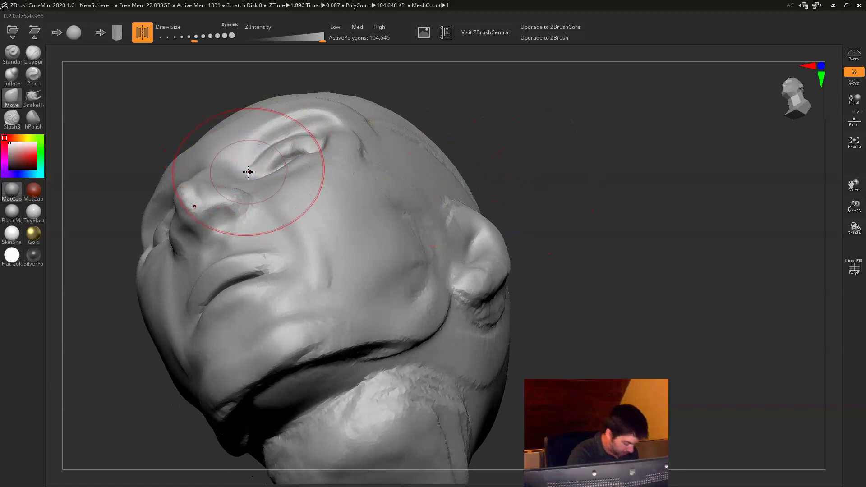
left_click(246, 163)
key("s")
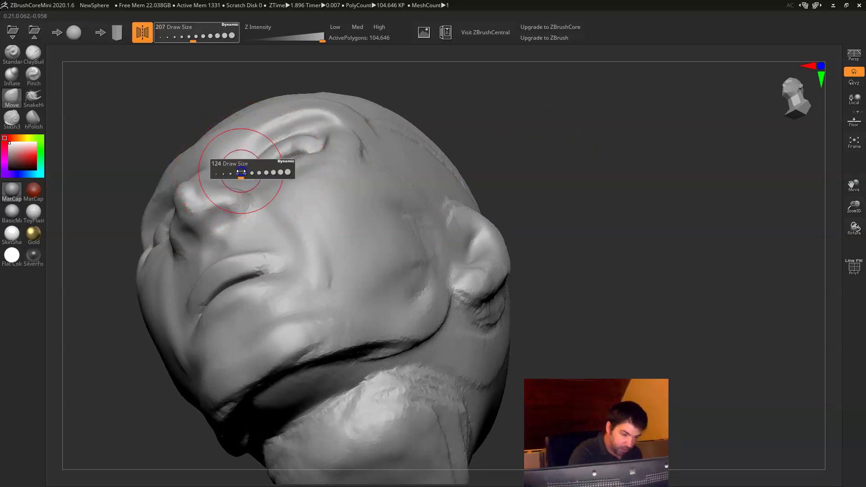
left_click(241, 174)
mouse_move(250, 176)
left_mouse_down()
mouse_move(260, 171)
mouse_move(265, 183)
left_mouse_up()
left_click(239, 180)
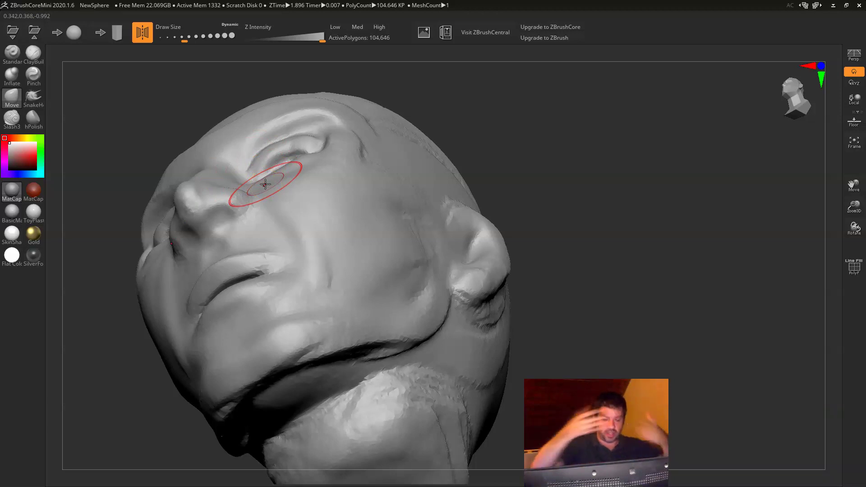
mouse_move(556, 166)
left_mouse_down()
mouse_move(571, 162)
mouse_move(559, 149)
left_mouse_up()
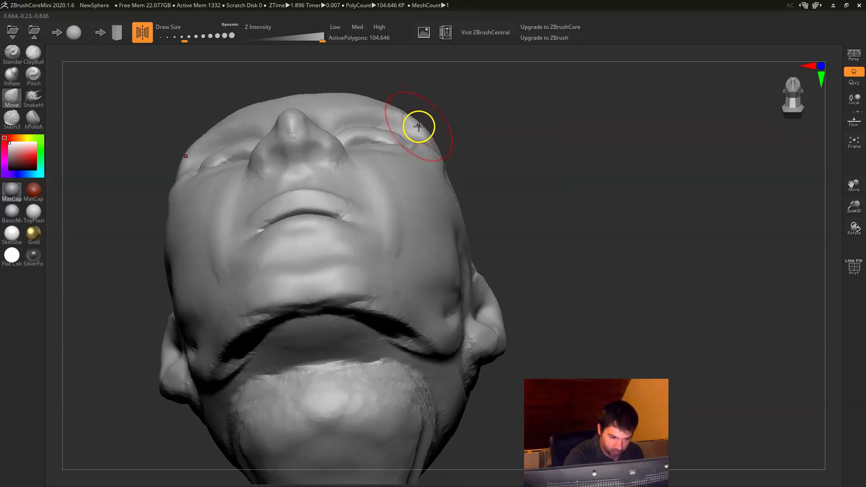
mouse_move(439, 117)
left_mouse_down("alt")
mouse_move(398, 165)
mouse_move(413, 194)
left_mouse_up("alt")
Step: Smooth the temple, cheekbone, outer eye area and side of the skull with a larger brush
key("s")
mouse_move(423, 229)
left_mouse_down()
mouse_move(442, 257)
mouse_move(534, 319)
left_mouse_up()
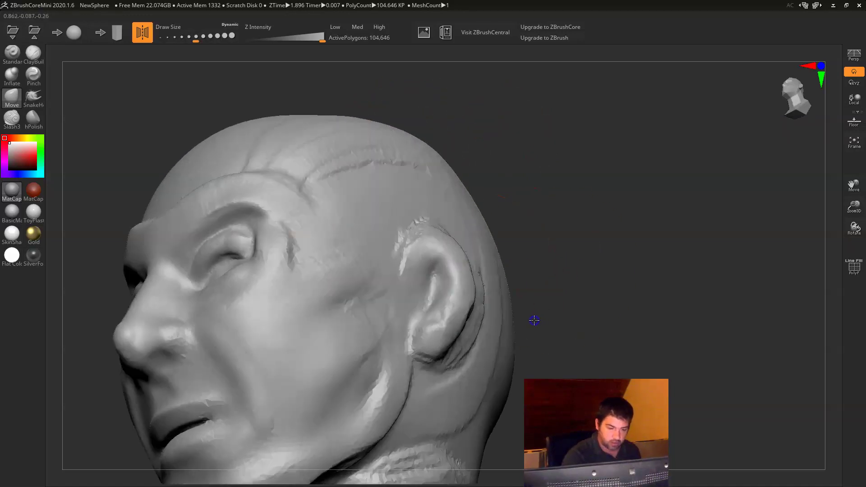
left_click_drag(302, 197, 379, 368, "shift")
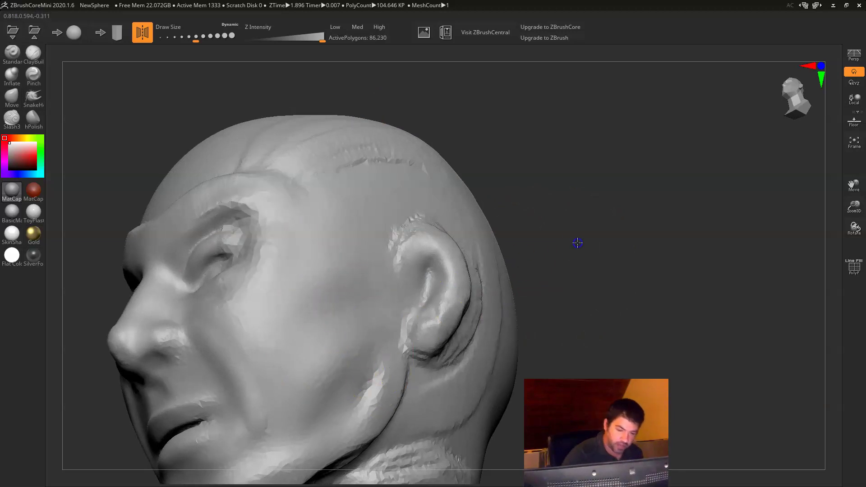
mouse_move(576, 236)
left_mouse_down()
mouse_move(574, 247)
mouse_move(562, 241)
mouse_move(569, 233)
mouse_move(531, 222)
mouse_move(495, 263)
mouse_move(513, 267)
mouse_move(519, 289)
left_mouse_up()
left_click_drag(330, 299, 333, 305)
left_click_drag(502, 250, 495, 251)
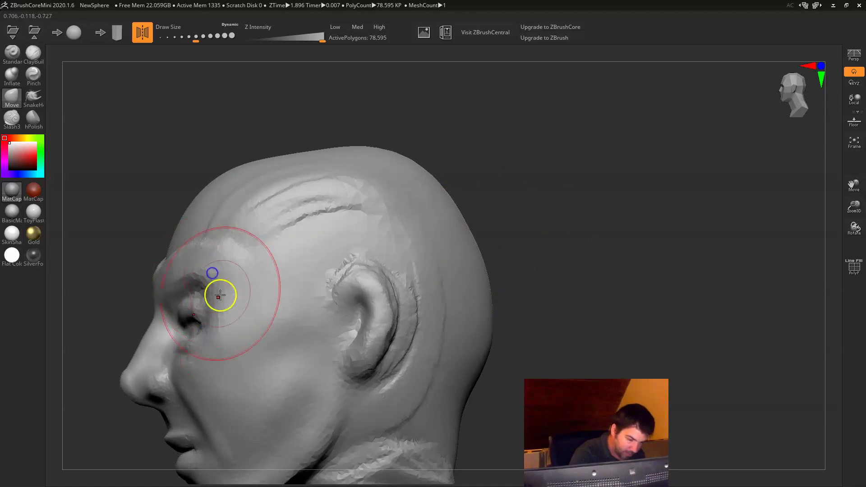
left_click_drag(220, 296, 181, 249, "shift")
left_click_drag(489, 135, 487, 131)
Step: Fill out the forehead and temples with broad ClayBuildup strokes
left_click(31, 57)
mouse_move(169, 209)
left_mouse_down()
mouse_move(132, 203)
mouse_move(131, 212)
left_mouse_up()
mouse_move(292, 274)
left_mouse_down()
mouse_move(325, 283)
mouse_move(236, 255)
mouse_move(342, 197)
left_mouse_up()
left_click_drag(545, 269, 548, 248)
left_click_drag(510, 221, 541, 153)
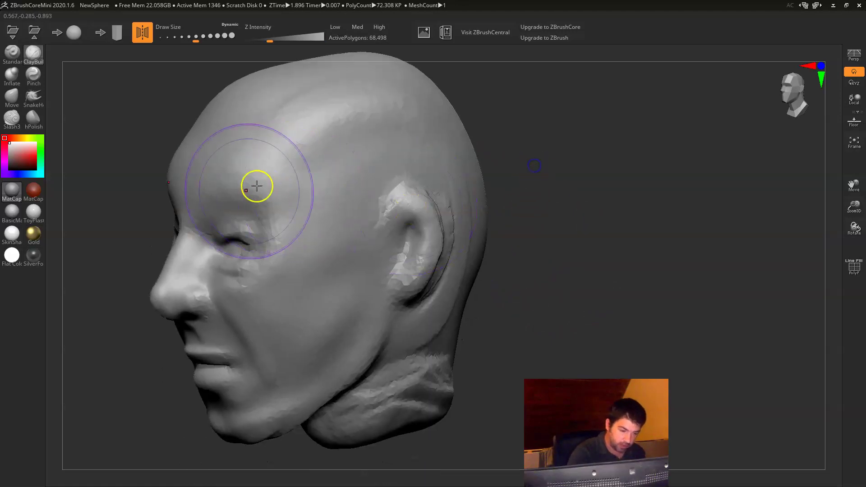
Step: Build up the brow ridge and outer brow with ClayBuildup, smoothing the brow and side of the face
key("s")
mouse_move(255, 202)
left_mouse_down()
mouse_move(198, 199)
mouse_move(257, 189)
left_mouse_up()
mouse_move(191, 201)
left_mouse_down("shift")
mouse_move(184, 199)
mouse_move(245, 185)
mouse_move(242, 199)
mouse_move(174, 194)
mouse_move(223, 195)
mouse_move(201, 168)
left_mouse_up("shift")
key("s")
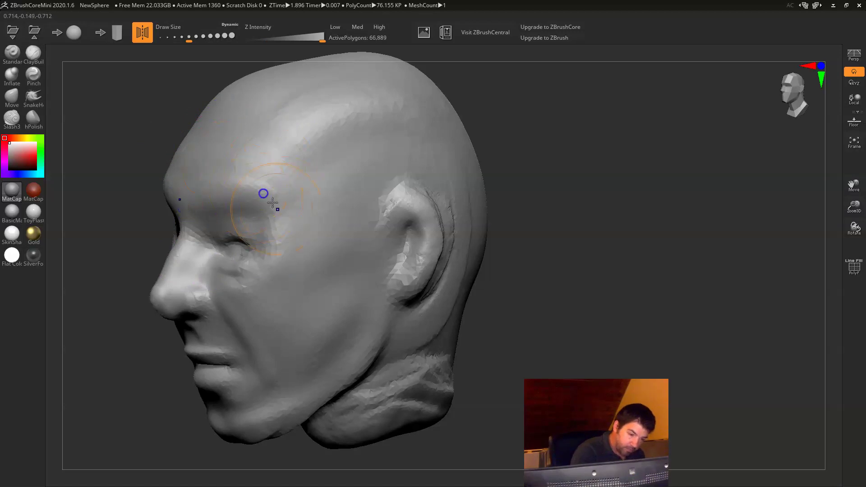
left_click(33, 52)
mouse_move(266, 180)
left_mouse_down()
mouse_move(340, 134)
mouse_move(322, 170)
left_mouse_up()
left_click_drag(492, 183, 534, 181)
left_click_drag(376, 264, 385, 261, "shift")
left_click_drag(505, 242, 534, 254)
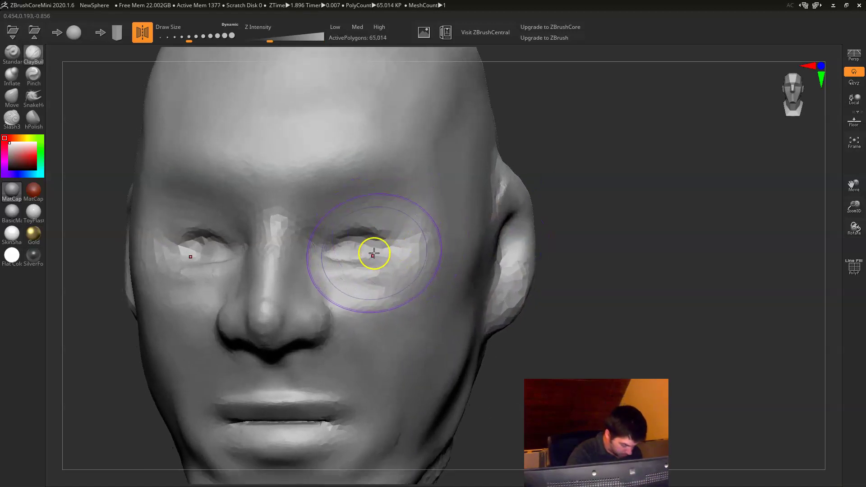
Step: Add volume to the eyelids inside the sockets with a smaller ClayBuildup brush
key("s")
mouse_move(367, 252)
left_mouse_down()
mouse_move(352, 249)
mouse_move(371, 242)
mouse_move(375, 251)
mouse_move(345, 246)
mouse_move(421, 251)
left_mouse_up()
left_click_drag(612, 279, 541, 230, "alt")
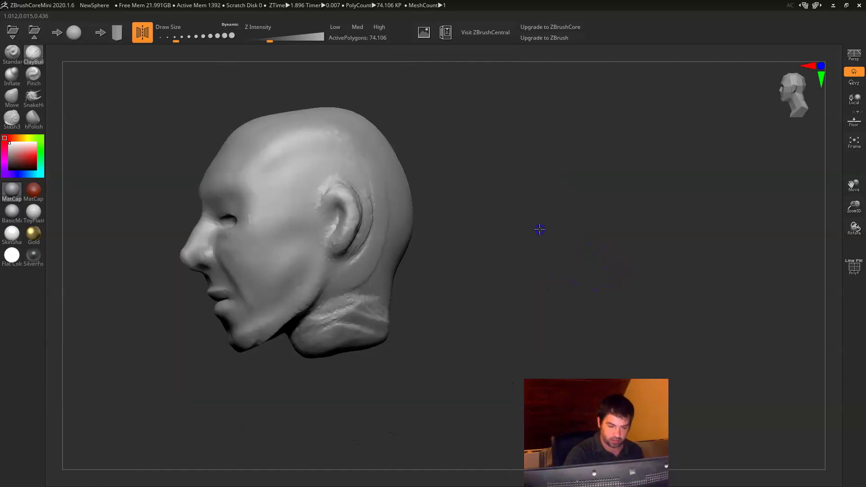
left_click_drag(485, 278, 488, 280)
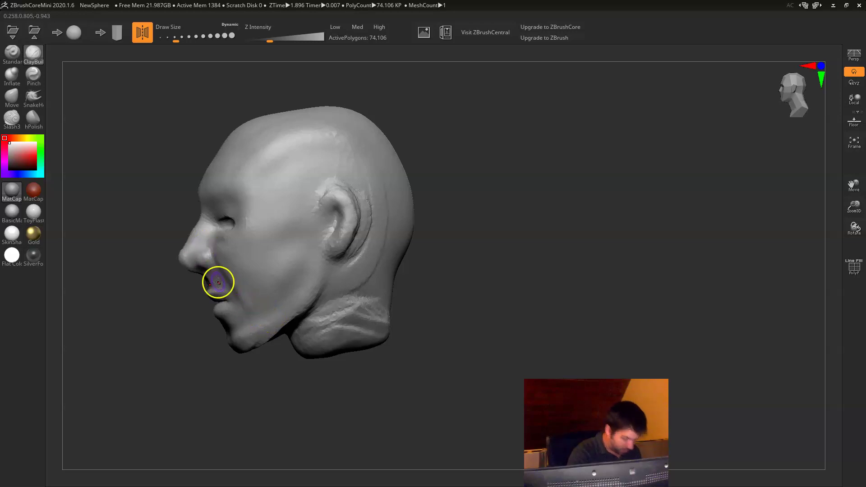
Step: Adjust the profile of the nose, lips, chin and jaw corner with the Move brush from the side
left_click(11, 97)
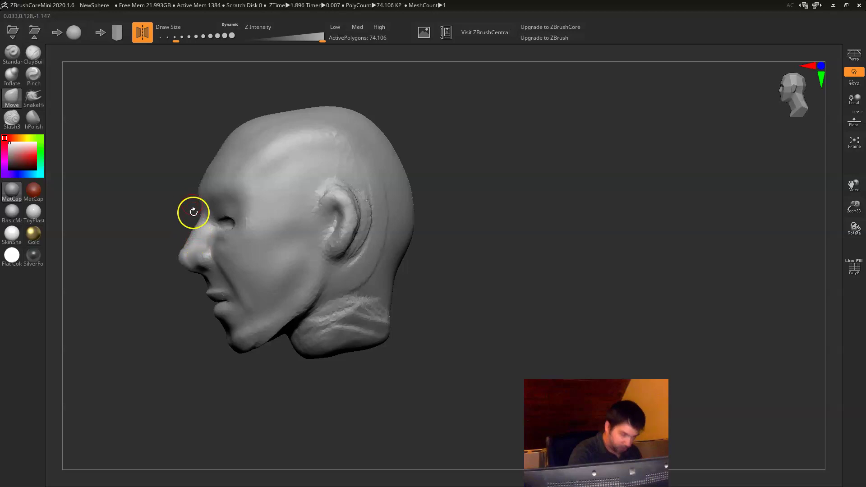
key("s")
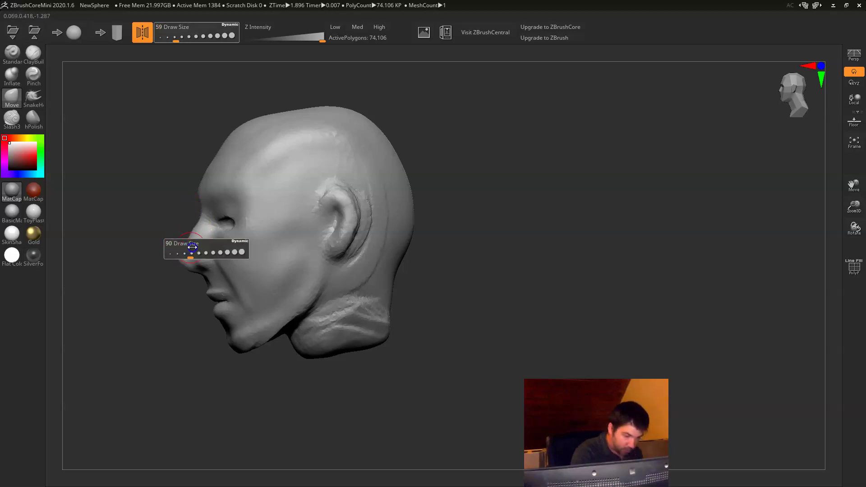
key("s")
mouse_move(202, 246)
left_mouse_down()
mouse_move(188, 256)
mouse_move(200, 234)
mouse_move(191, 255)
left_mouse_up()
left_click_drag(232, 327, 234, 347)
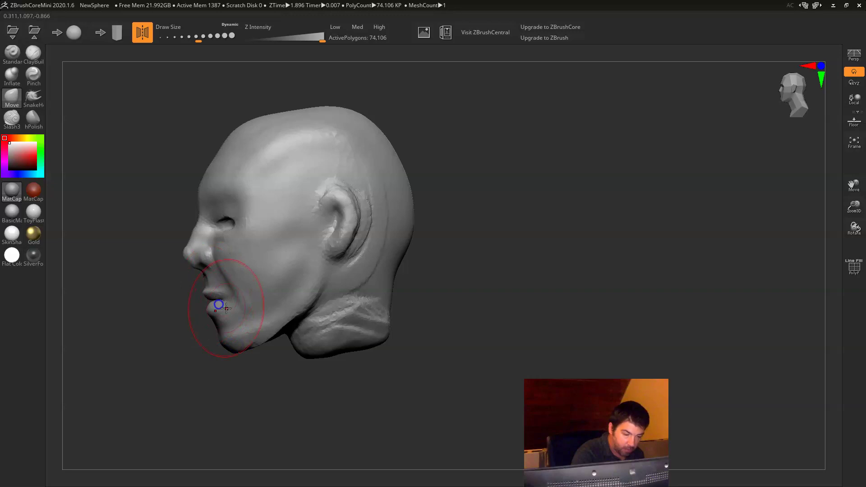
left_click_drag(299, 298, 309, 304)
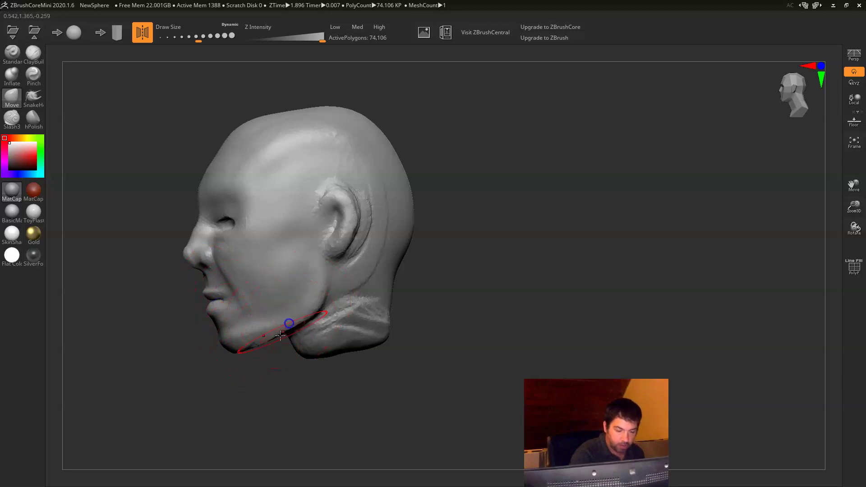
Step: Smooth the jawline, the area around and behind the ear, the skull and the neck
mouse_move(278, 329)
left_mouse_down("shift")
mouse_move(266, 326)
mouse_move(312, 301)
left_mouse_up("shift")
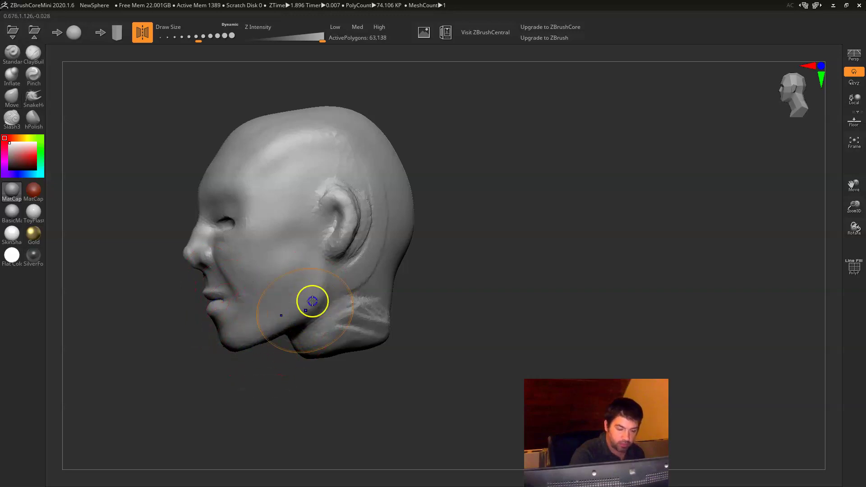
left_click_drag(337, 247, 340, 262)
mouse_move(345, 191)
left_mouse_down()
mouse_move(350, 220)
mouse_move(340, 253)
mouse_move(344, 235)
mouse_move(359, 230)
mouse_move(358, 238)
mouse_move(377, 215)
mouse_move(345, 145)
left_mouse_up()
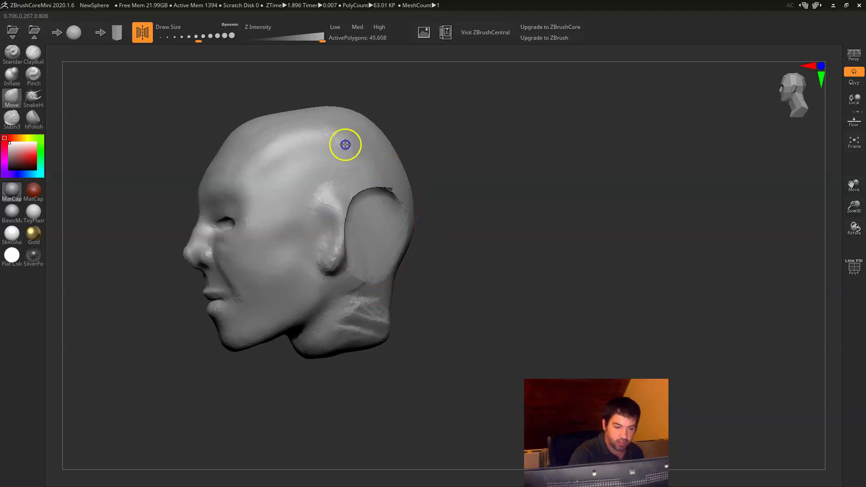
left_click_drag(415, 182, 417, 190, "ctrl")
left_click_drag(274, 125, 238, 136, "shift")
mouse_move(369, 123)
left_mouse_down("shift")
mouse_move(335, 123)
mouse_move(402, 255)
mouse_move(396, 280)
mouse_move(354, 312)
left_mouse_up("shift")
Step: Rebuild the ear's outer rim and inner hollow with small ClayBuildup strokes
mouse_move(440, 276)
left_mouse_down()
mouse_move(495, 271)
mouse_move(452, 268)
mouse_move(455, 276)
mouse_move(509, 288)
mouse_move(502, 295)
mouse_move(447, 259)
left_mouse_up()
left_click(32, 52)
key("s")
left_click_drag(387, 216, 373, 216)
mouse_move(374, 183)
left_mouse_down()
mouse_move(399, 213)
mouse_move(373, 197)
mouse_move(405, 213)
mouse_move(395, 264)
mouse_move(392, 201)
mouse_move(380, 193)
mouse_move(375, 246)
mouse_move(363, 242)
mouse_move(383, 253)
left_mouse_up()
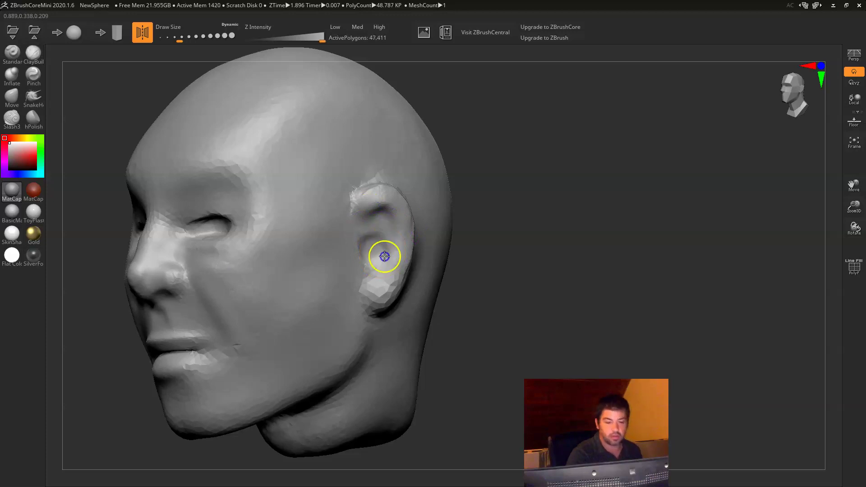
mouse_move(516, 282)
left_mouse_down()
mouse_move(551, 276)
mouse_move(485, 270)
mouse_move(518, 287)
mouse_move(541, 272)
left_mouse_up()
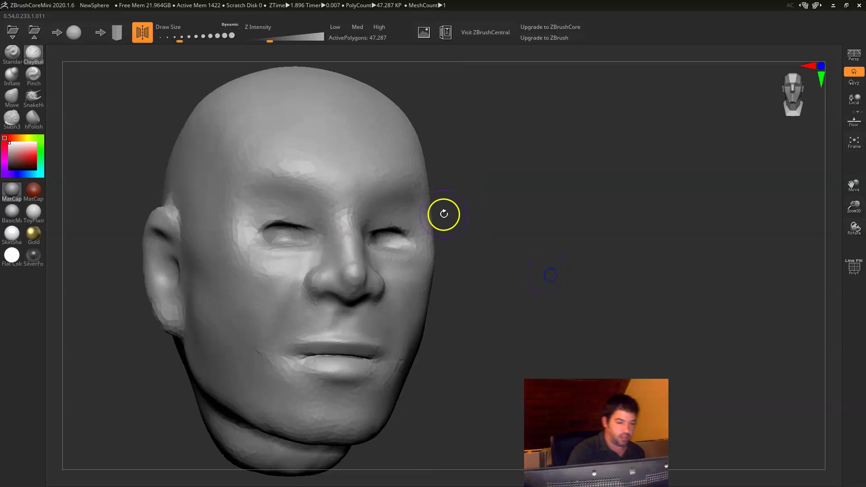
Step: Cut the upper eyelid creases, lower lid lines and eye corners with a small Slash3 brush
left_click(11, 118)
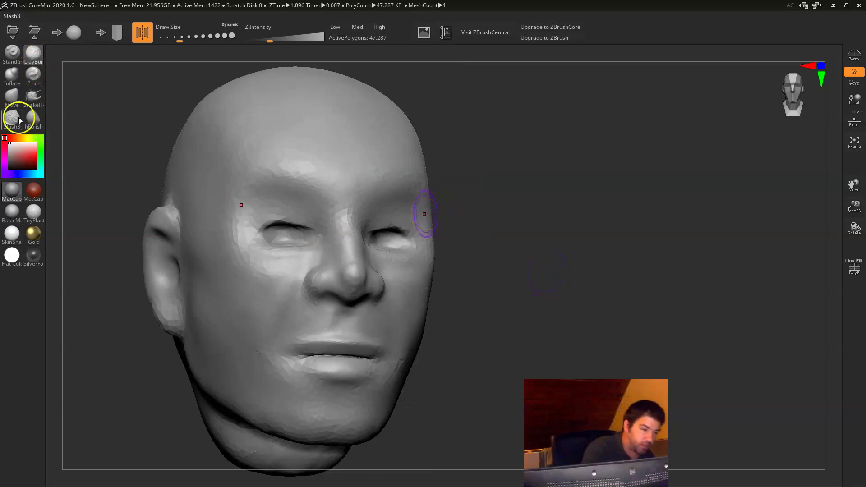
left_click_drag(473, 240, 456, 230)
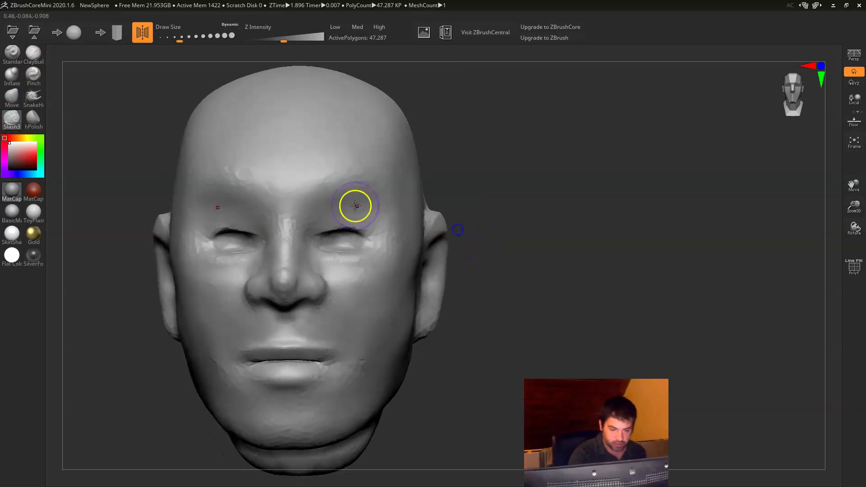
key("s")
mouse_move(358, 220)
left_mouse_down()
mouse_move(323, 218)
mouse_move(353, 211)
mouse_move(303, 226)
left_mouse_up()
left_click(354, 217)
left_click_drag(379, 255, 328, 260)
mouse_move(317, 217)
left_mouse_down()
mouse_move(304, 247)
mouse_move(307, 236)
mouse_move(354, 236)
mouse_move(320, 237)
mouse_move(333, 244)
left_mouse_up()
mouse_move(387, 232)
left_mouse_down()
mouse_move(392, 249)
mouse_move(363, 240)
mouse_move(392, 225)
mouse_move(400, 250)
left_mouse_up()
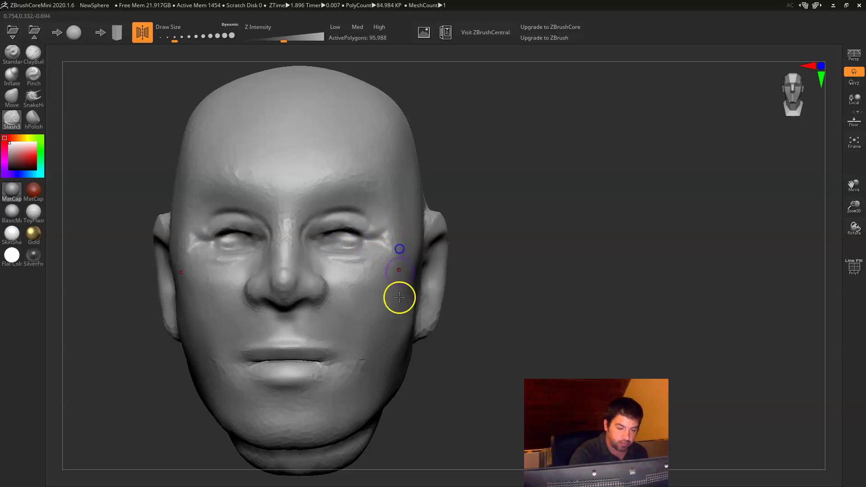
Step: Carve the nose wing edges and the folds running down to the mouth corners with Slash3
left_click_drag(319, 270, 321, 298)
left_click_drag(505, 267, 461, 268)
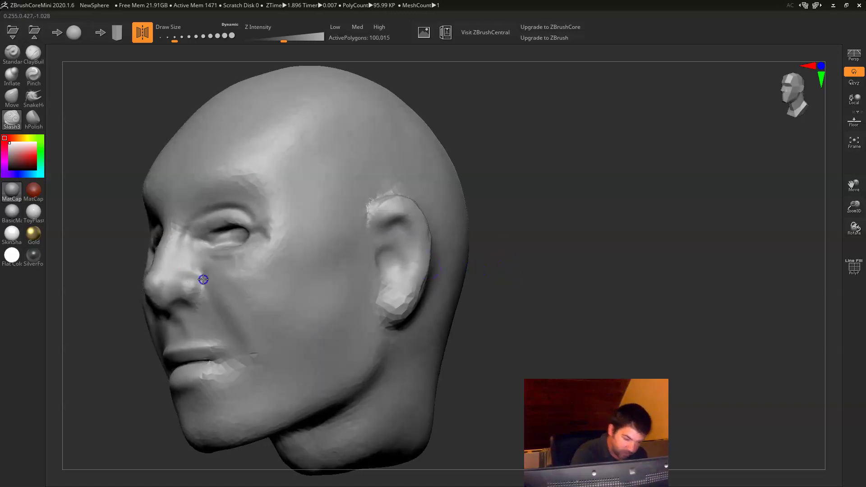
mouse_move(203, 305)
left_mouse_down()
mouse_move(199, 280)
mouse_move(242, 356)
mouse_move(234, 348)
left_mouse_up()
left_click_drag(527, 234, 555, 228)
left_click_drag(342, 350, 371, 361)
Step: Carve the groove behind the ear and the ear's inner contours with Slash3
left_click_drag(537, 312, 501, 306)
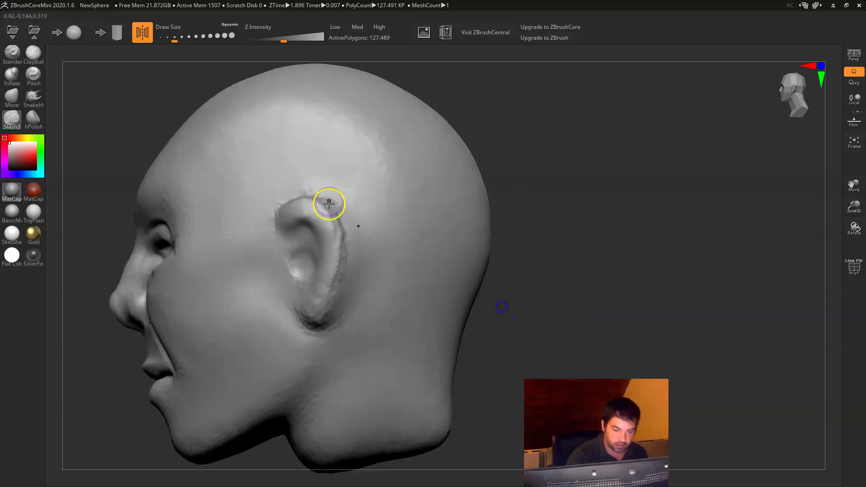
left_click_drag(310, 224, 310, 229)
left_click_drag(541, 191, 569, 194)
mouse_move(394, 234)
left_mouse_down()
mouse_move(413, 259)
mouse_move(403, 303)
mouse_move(386, 253)
left_mouse_up()
Step: Cut the crease beneath the brow with Slash3 and smooth the stray mark beside the mouth corner
left_click_drag(495, 182, 527, 183)
mouse_move(223, 219)
left_mouse_down()
mouse_move(201, 219)
mouse_move(213, 237)
mouse_move(284, 249)
mouse_move(240, 237)
left_mouse_up()
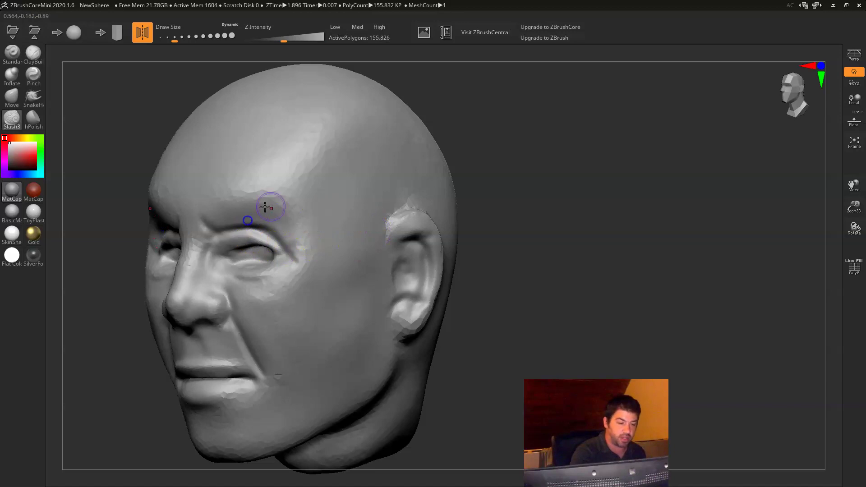
left_click_drag(585, 204, 477, 261, "shift")
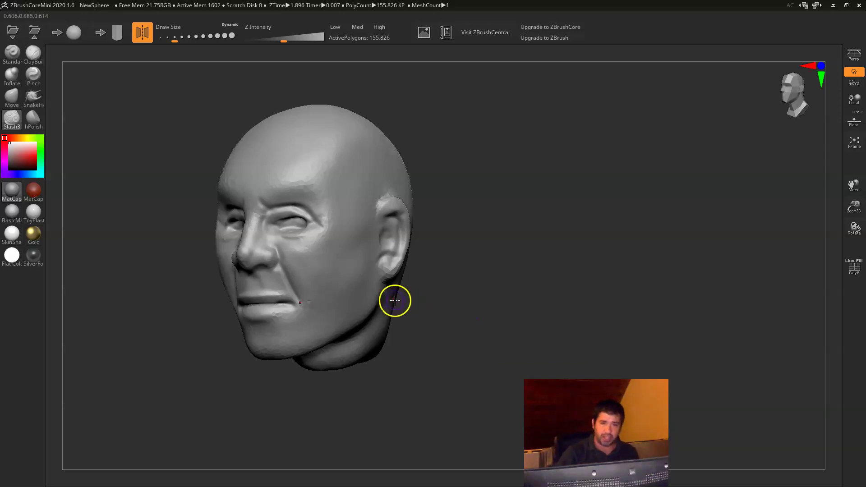
mouse_move(480, 280)
left_mouse_down()
mouse_move(514, 279)
mouse_move(483, 296)
left_mouse_up()
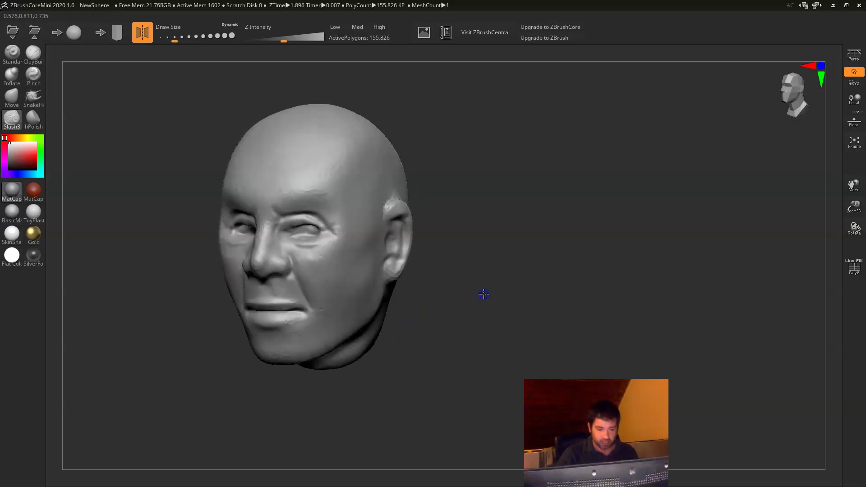
left_click_drag(376, 300, 402, 294, "shift")
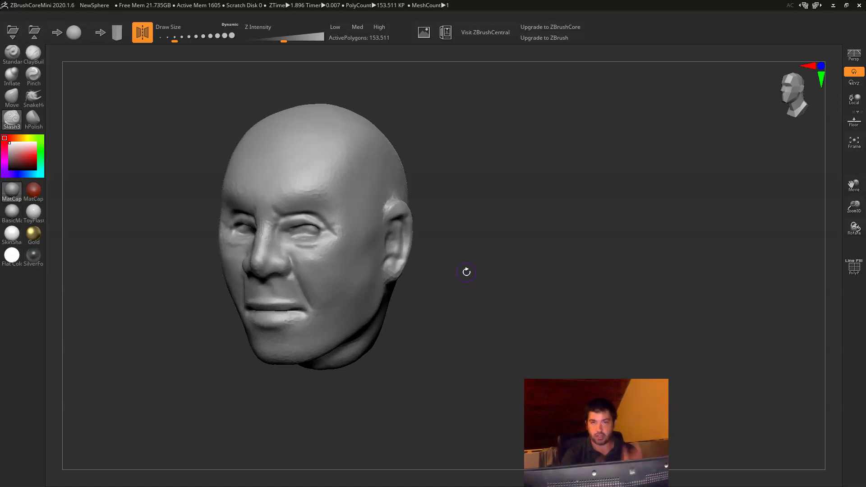
Step: Export the head for 3D printing to the Desktop as an OBJ file named toMaya.obj
left_click(529, 56)
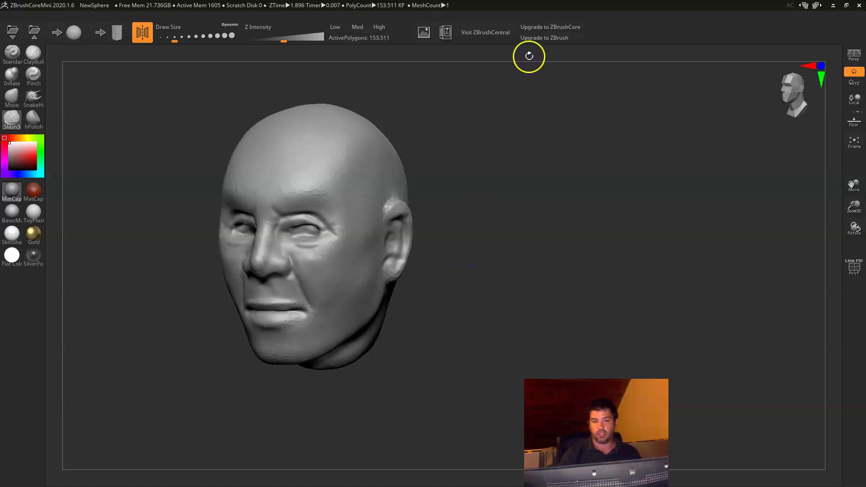
left_click(450, 36)
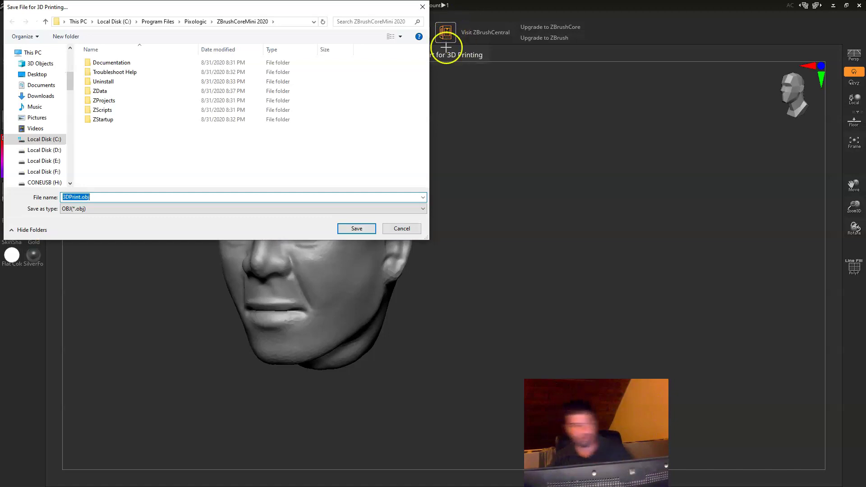
left_click(138, 213)
left_click(143, 219)
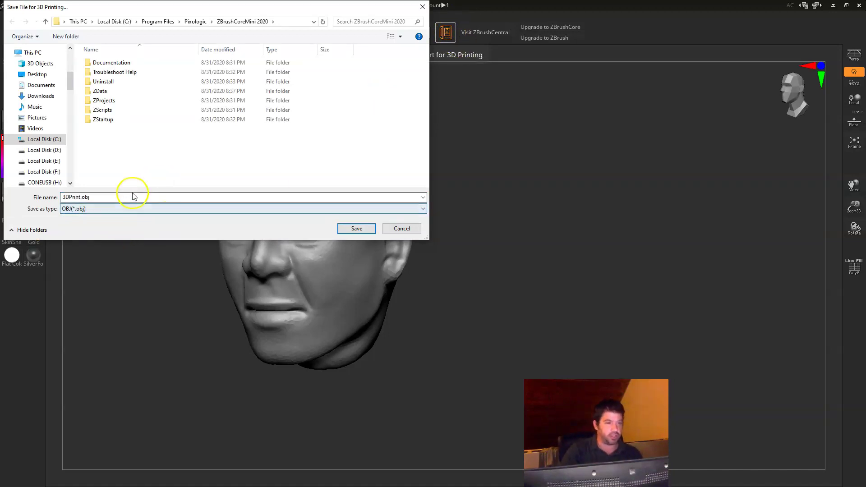
left_click(37, 74)
left_click(74, 195)
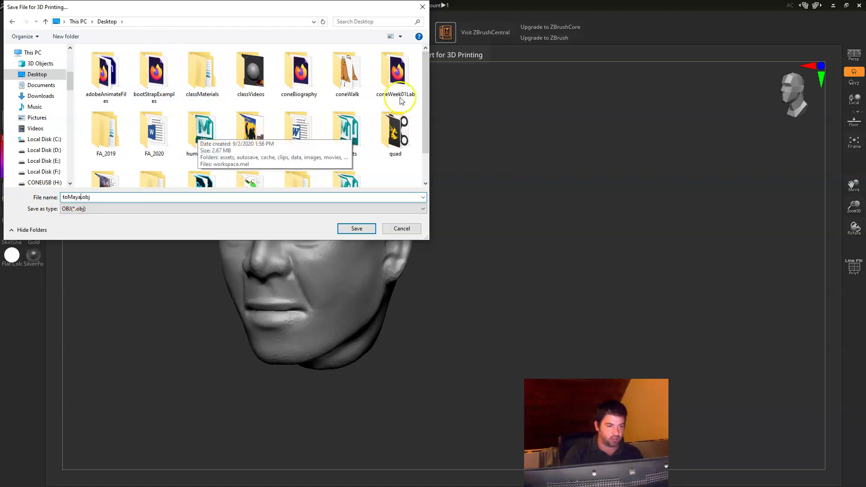
scroll(391, 159, "down", 1)
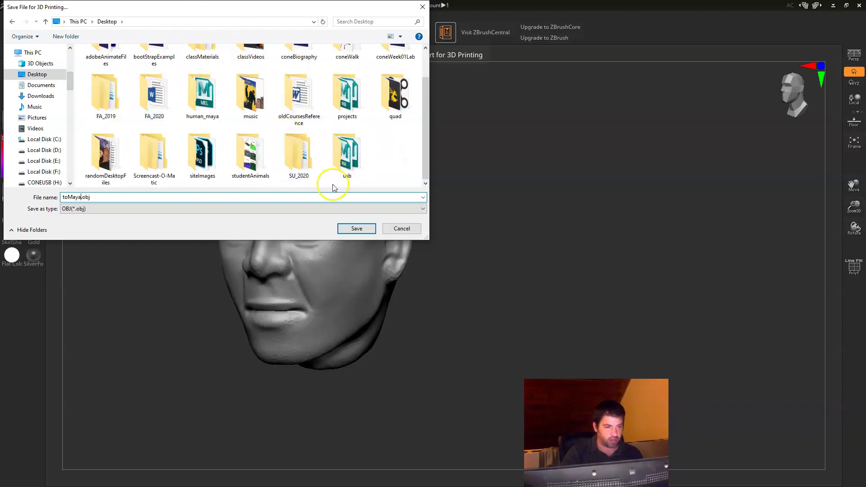
left_click(357, 228)
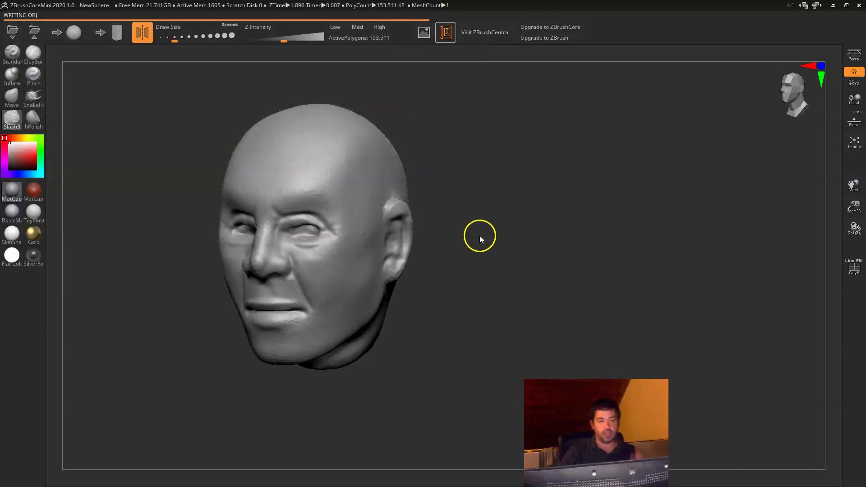